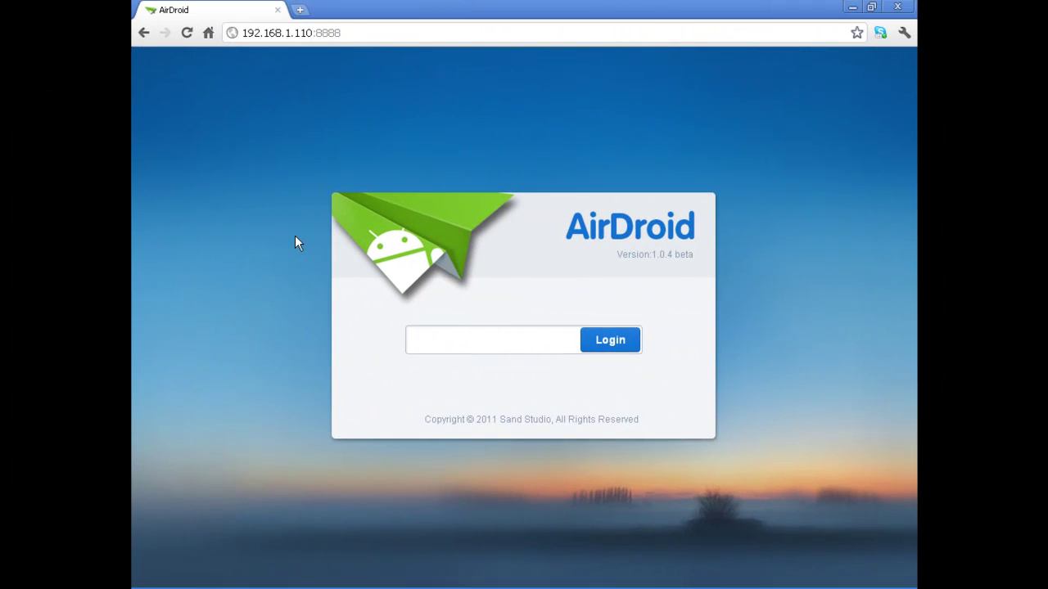
# Switch the browser to full screen and log in to AirDroid with the password
pyautogui.press('F11')
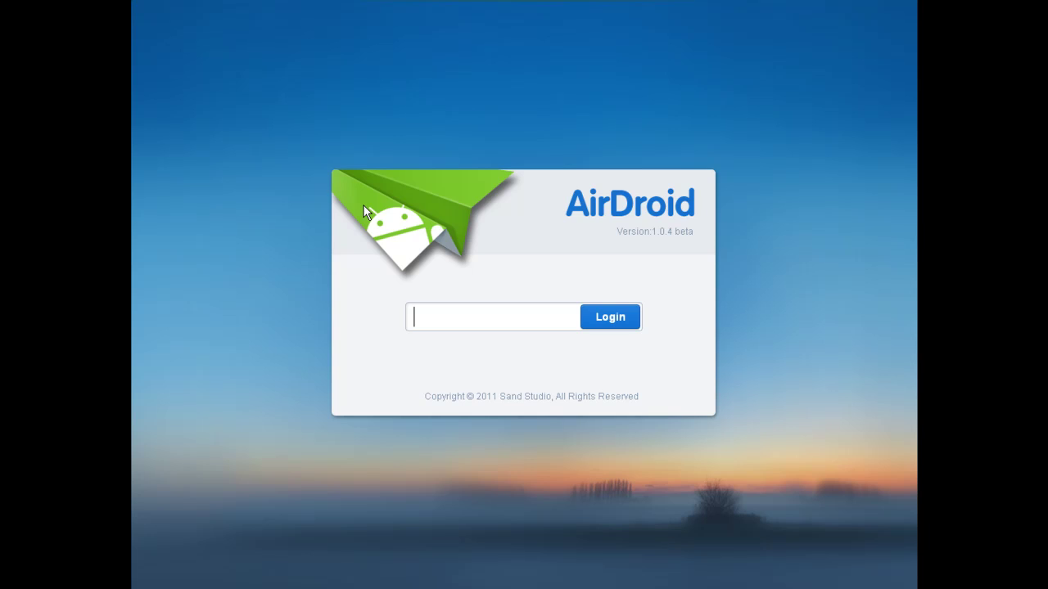
pyautogui.write('****')
pyautogui.press('Return')
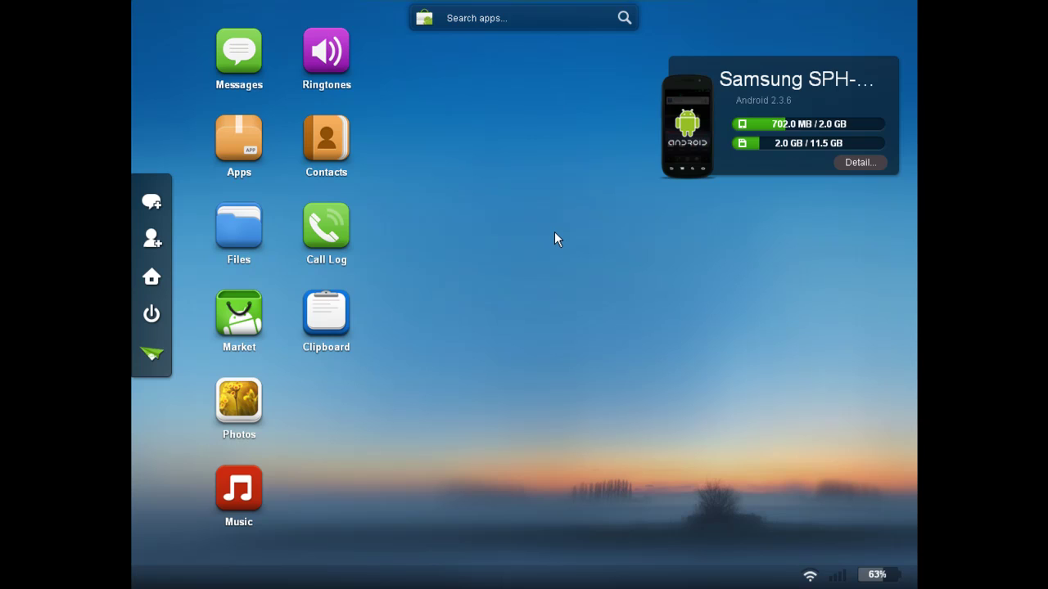
# Enter "plume" as the app search term on the AirDroid desktop
pyautogui.click(487, 19)
pyautogui.write('plume')
# View the phone's detail summary and its installed apps list, and close both windows
pyautogui.click(857, 163)
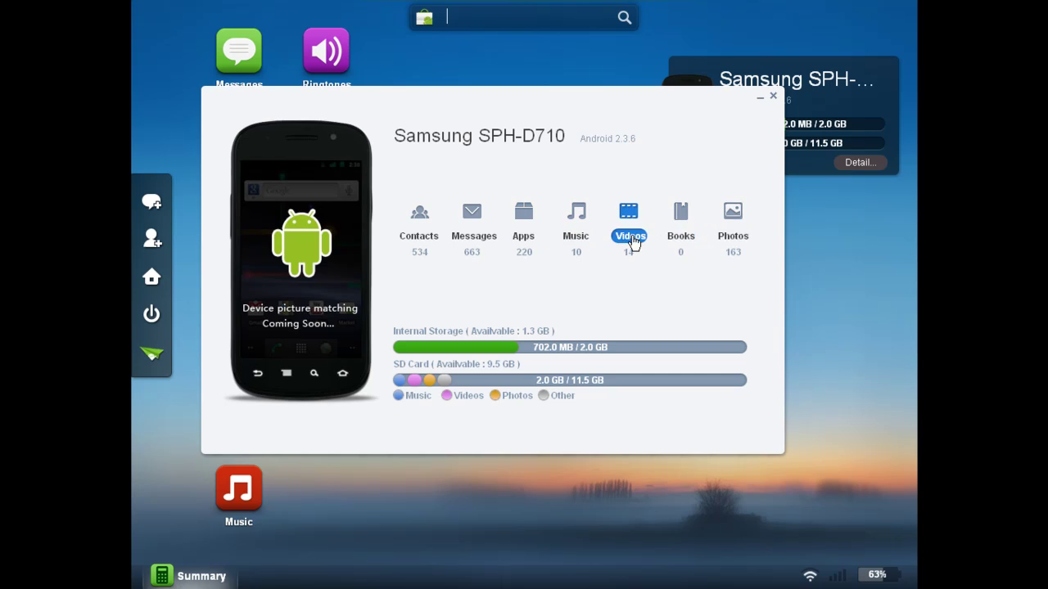
pyautogui.click(524, 237)
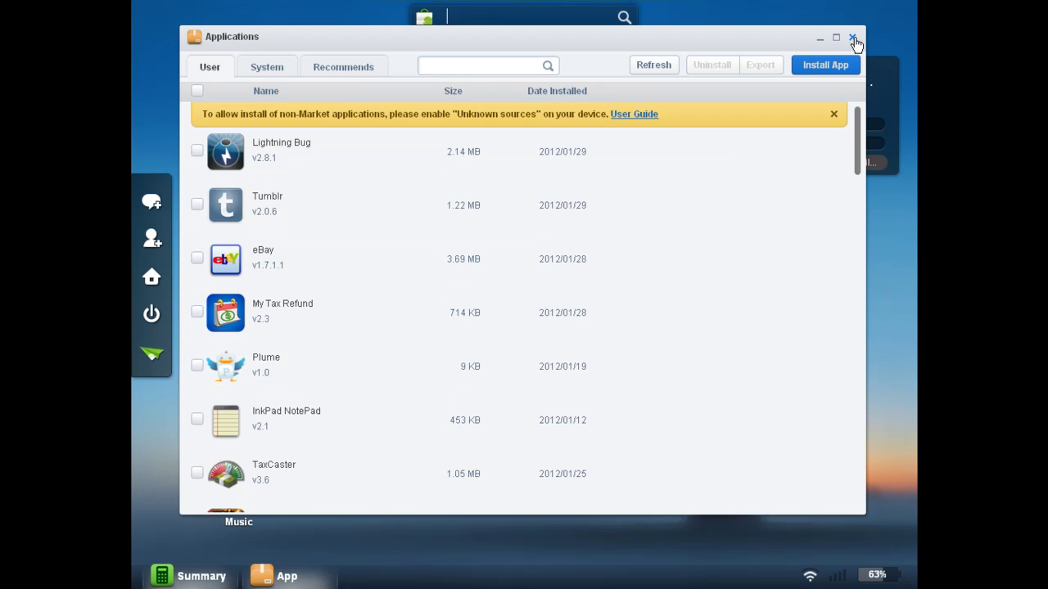
pyautogui.click(852, 38)
pyautogui.click(774, 98)
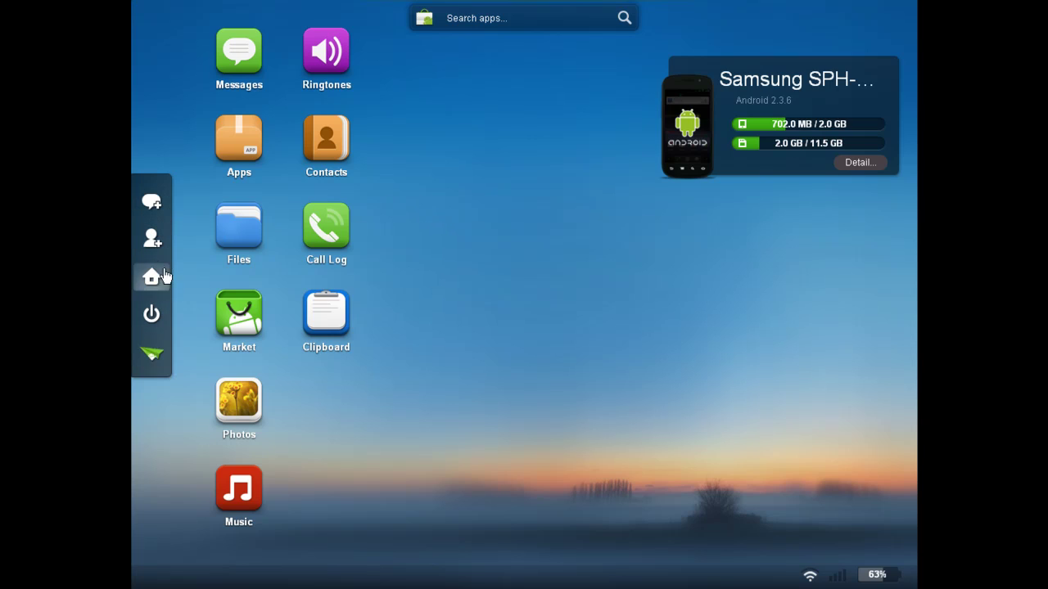
# Open a blank new message form to view its recipient and text fields, and close it unsent
pyautogui.click(152, 203)
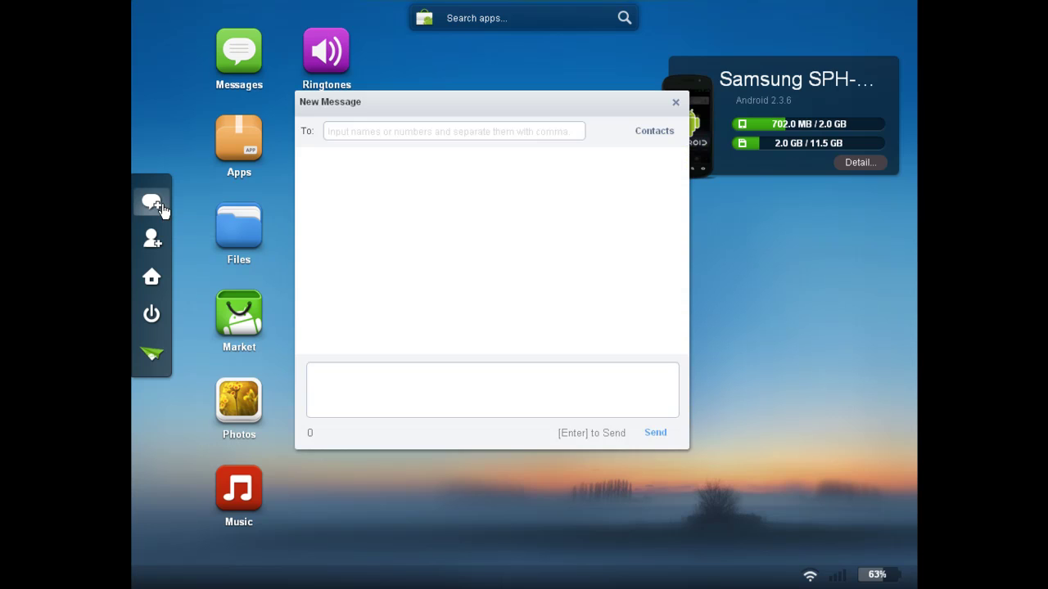
pyautogui.click(378, 133)
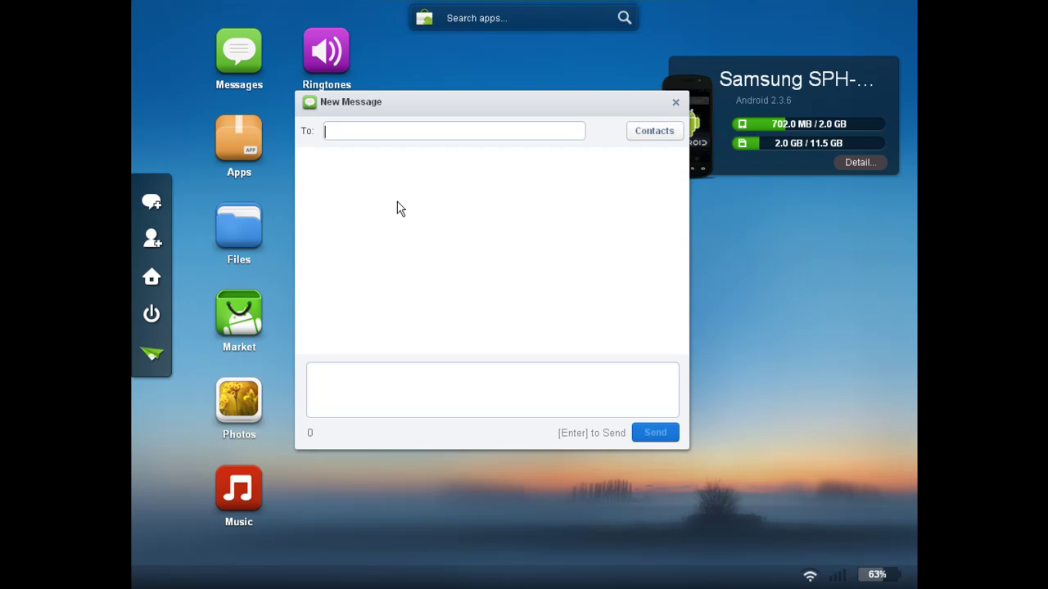
pyautogui.click(678, 105)
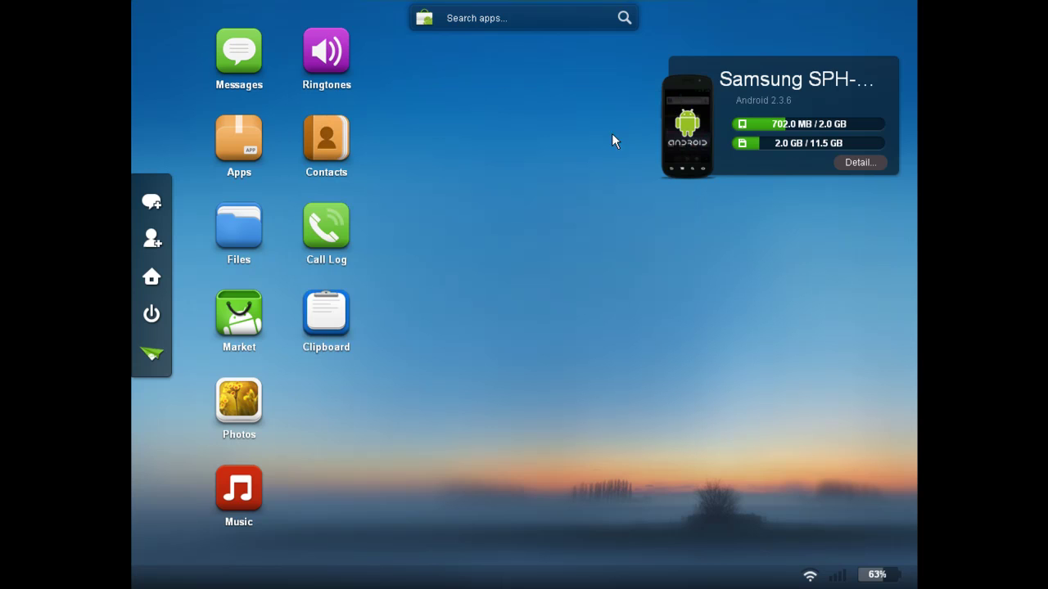
# Open the new contact form, check the number type choices, and cancel without creating a contact
pyautogui.click(154, 239)
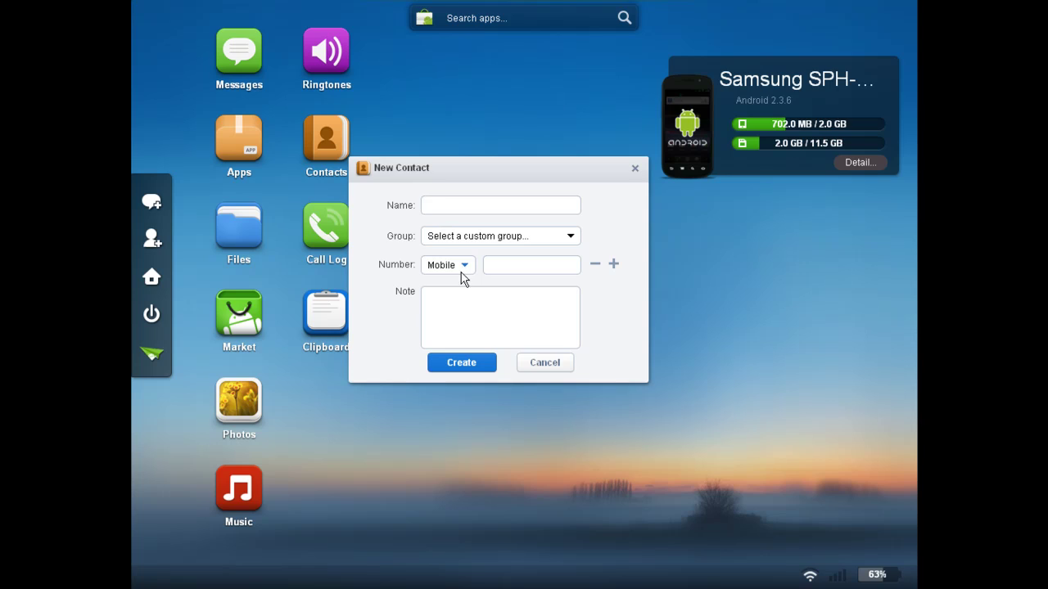
pyautogui.click(463, 270)
pyautogui.click(461, 268)
pyautogui.click(544, 365)
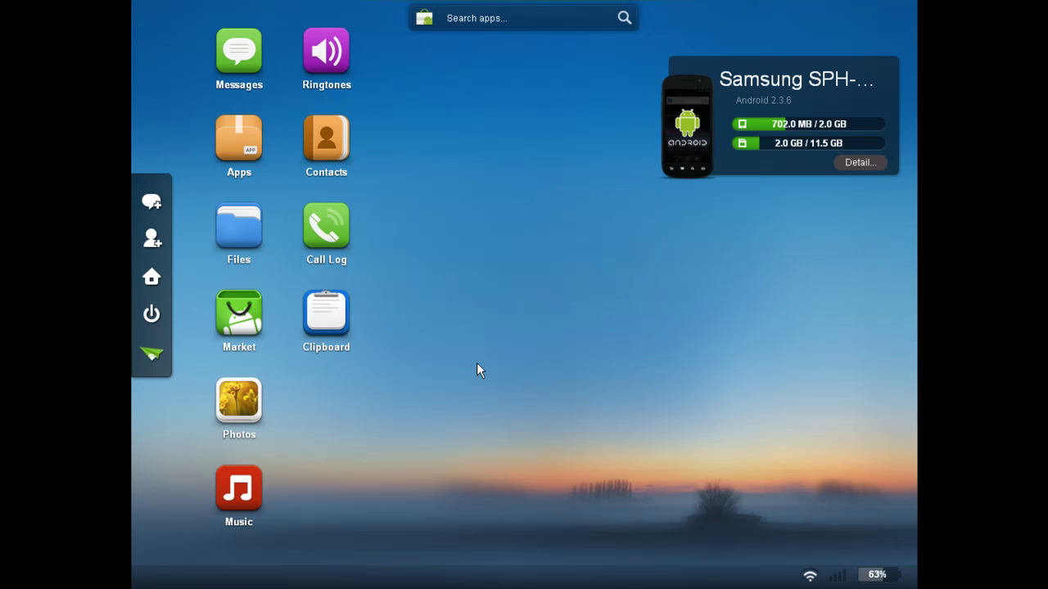
# Exit AirDroid and log back in with the password
pyautogui.click(154, 314)
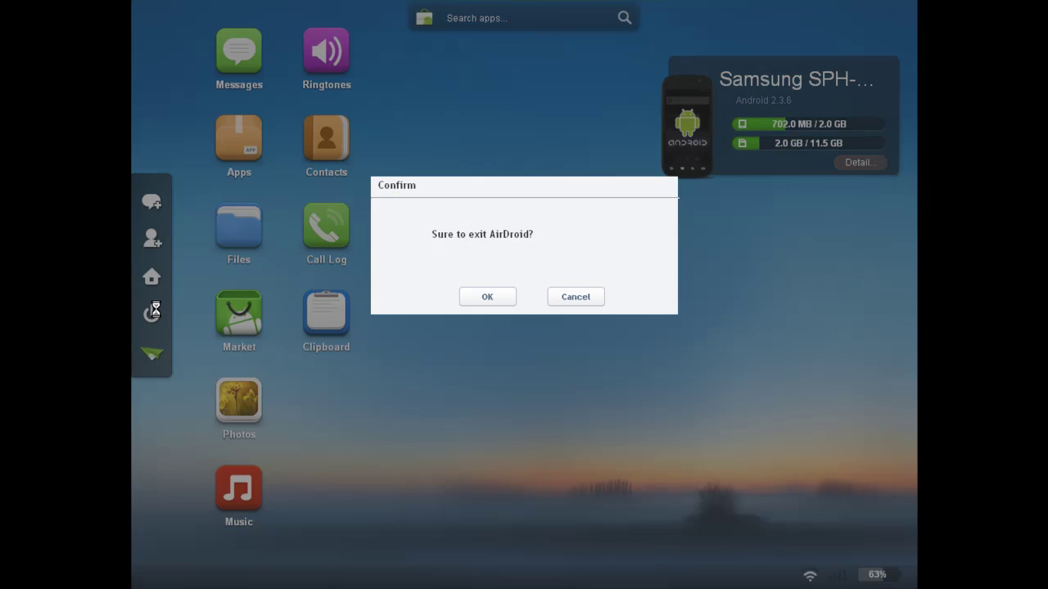
pyautogui.click(488, 299)
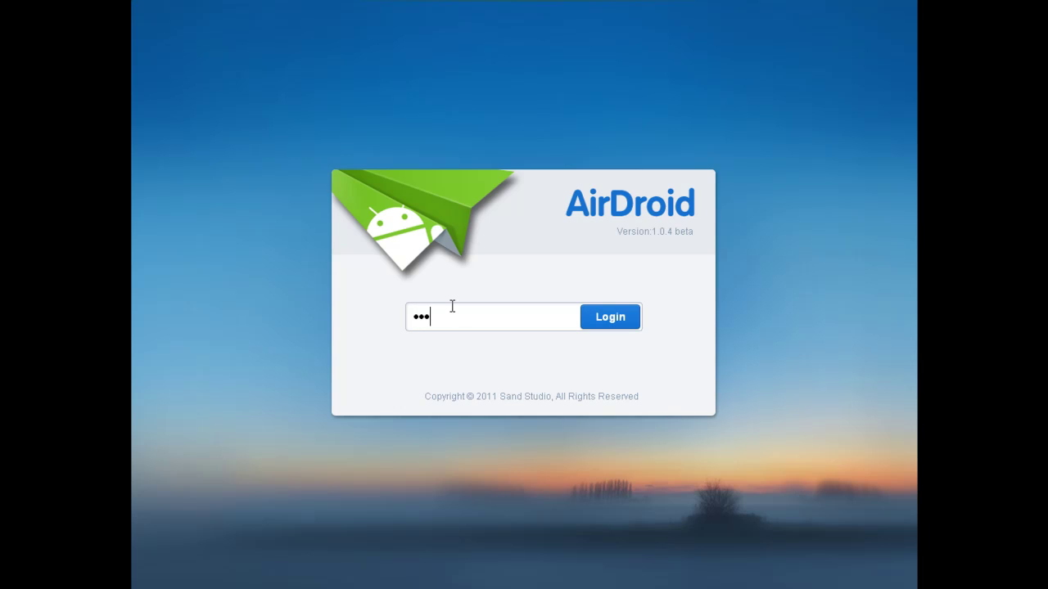
pyautogui.write('*')
pyautogui.press('Return')
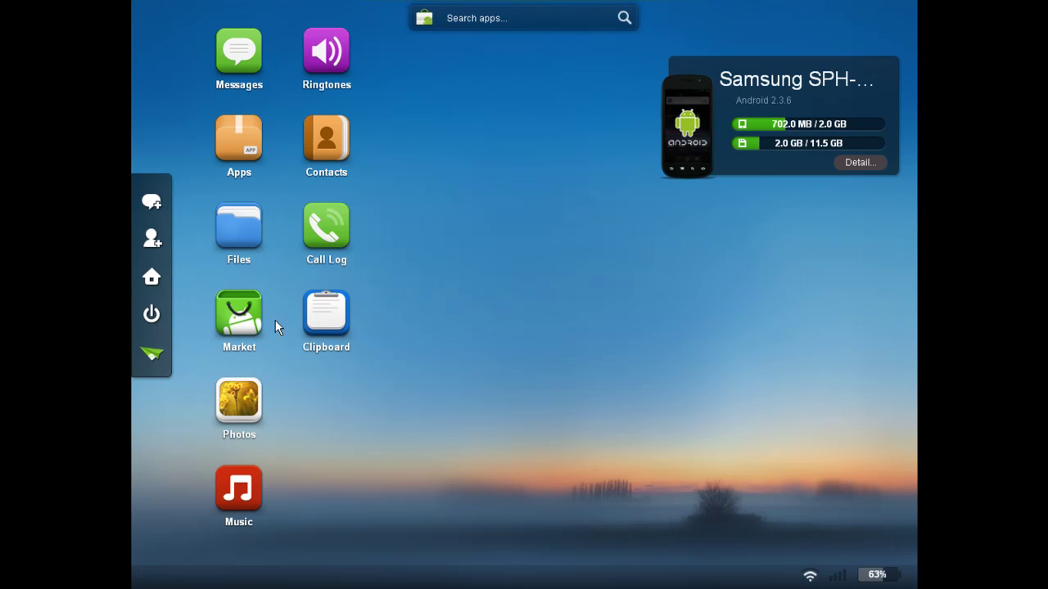
# View AirDroid's extra options such as Lock, Add to Favorites and Help, and dismiss them
pyautogui.click(155, 355)
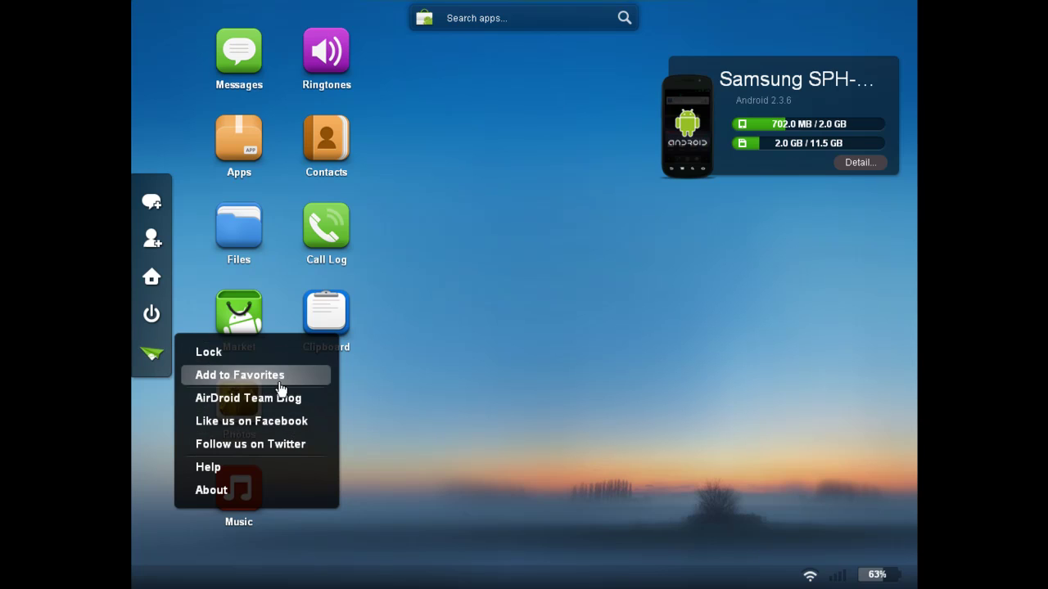
pyautogui.click(471, 422)
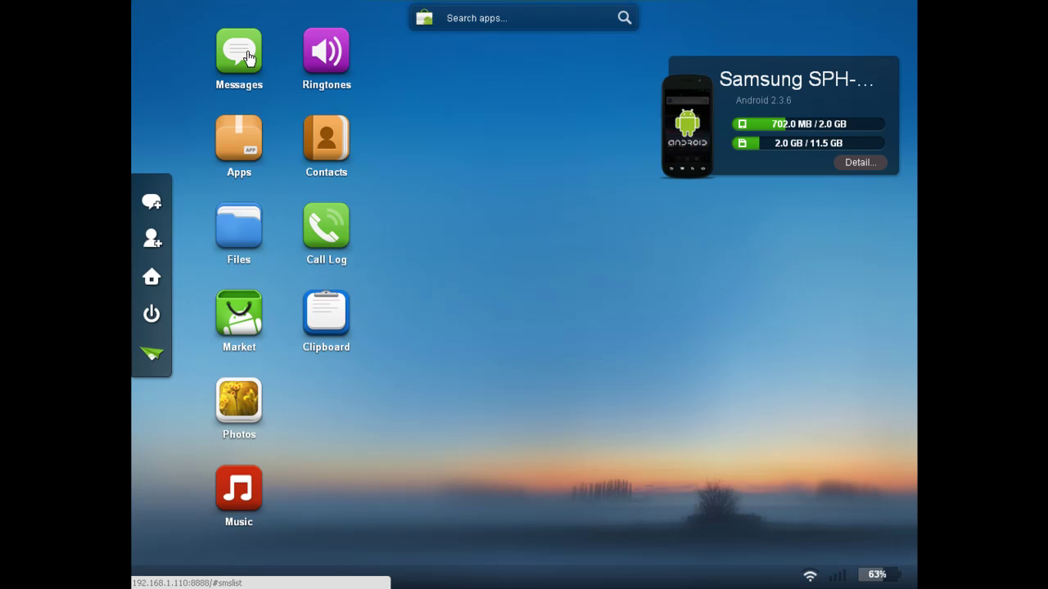
# Browse the device's phone, notification and alarm ringtones, and close the ringtone window
pyautogui.click(326, 61)
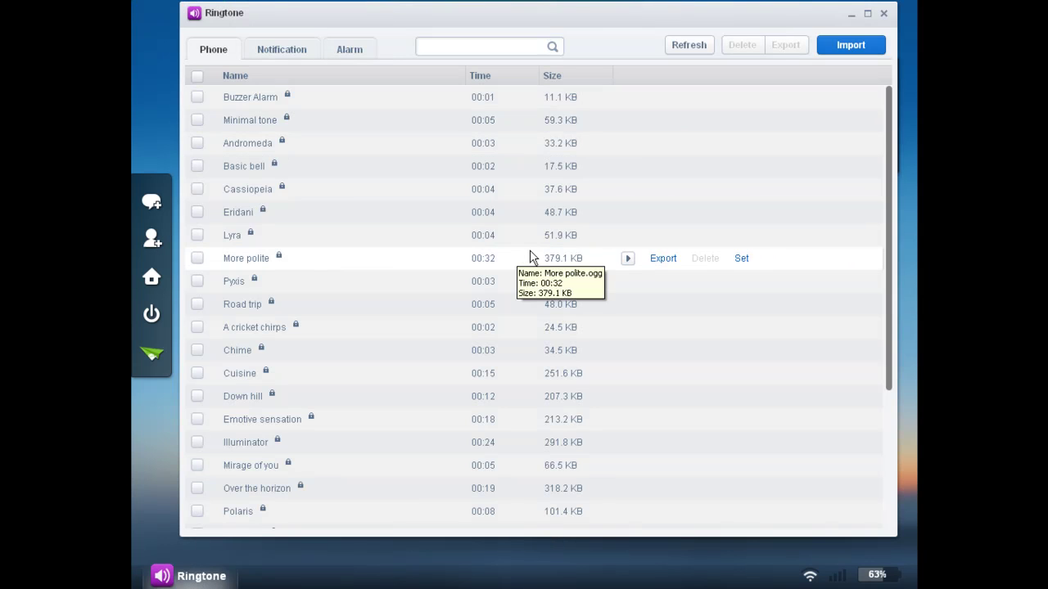
pyautogui.scroll(-3, 391, 286)
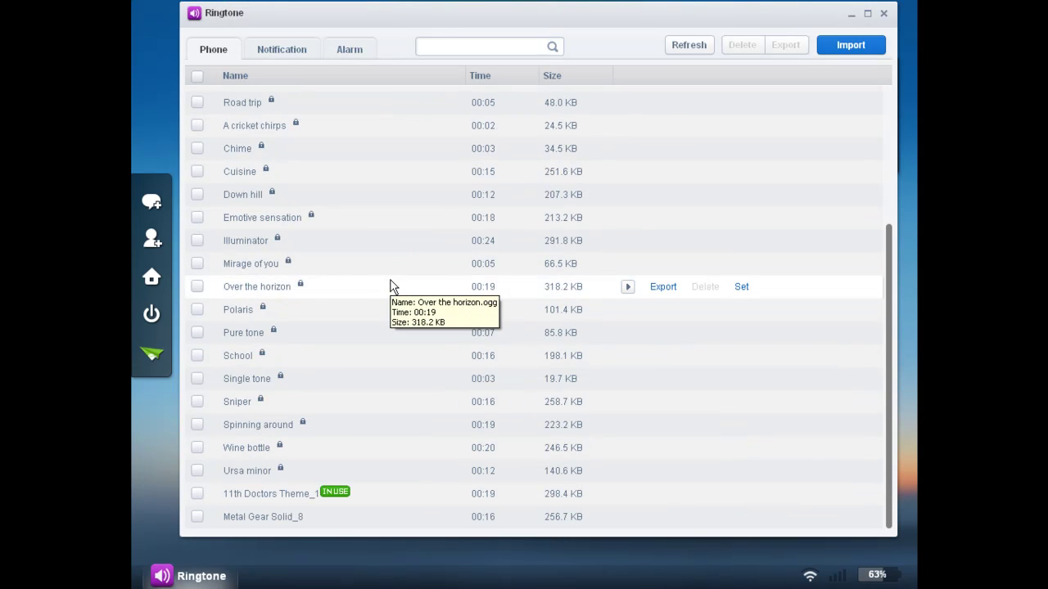
pyautogui.scroll(2, 390, 286)
pyautogui.scroll(2, 391, 286)
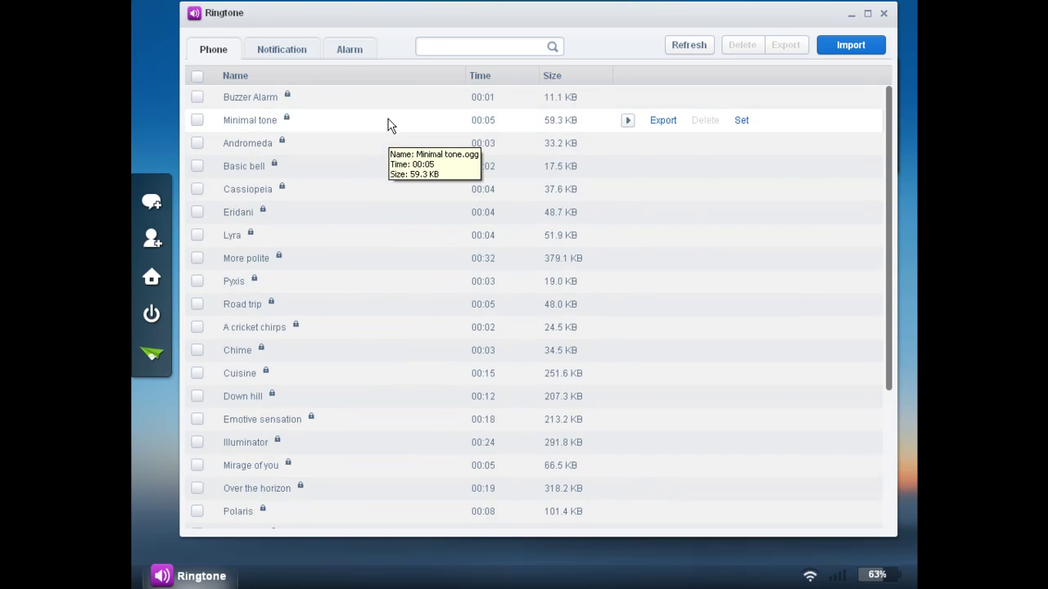
pyautogui.click(303, 55)
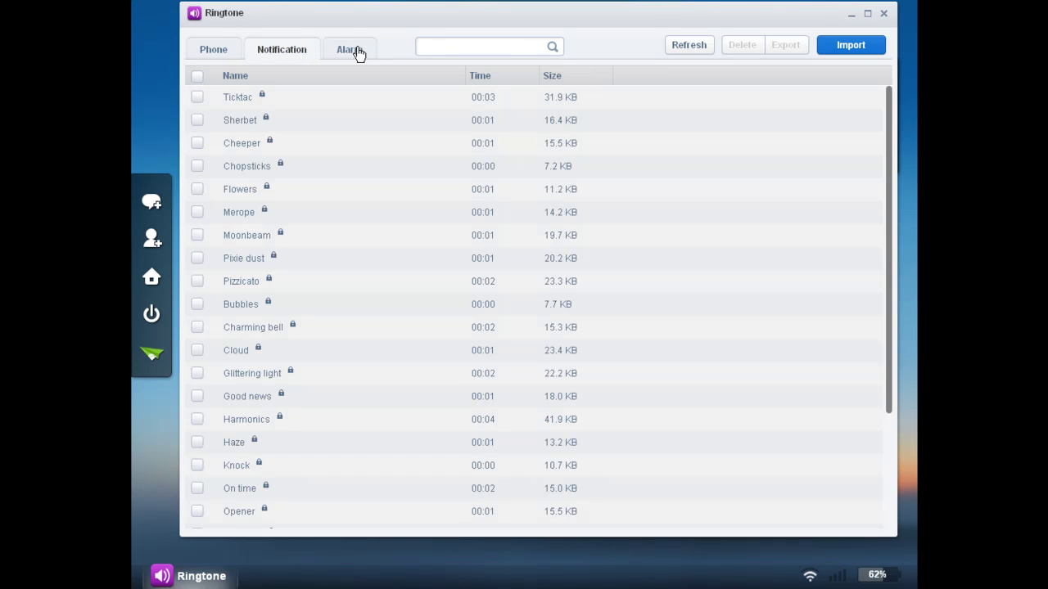
pyautogui.click(357, 51)
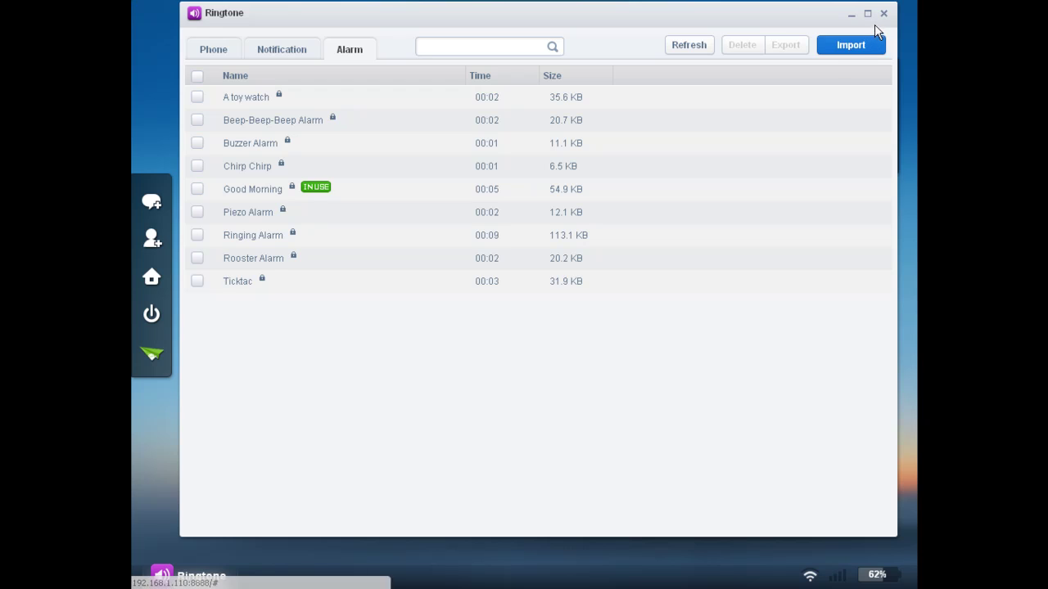
pyautogui.click(884, 14)
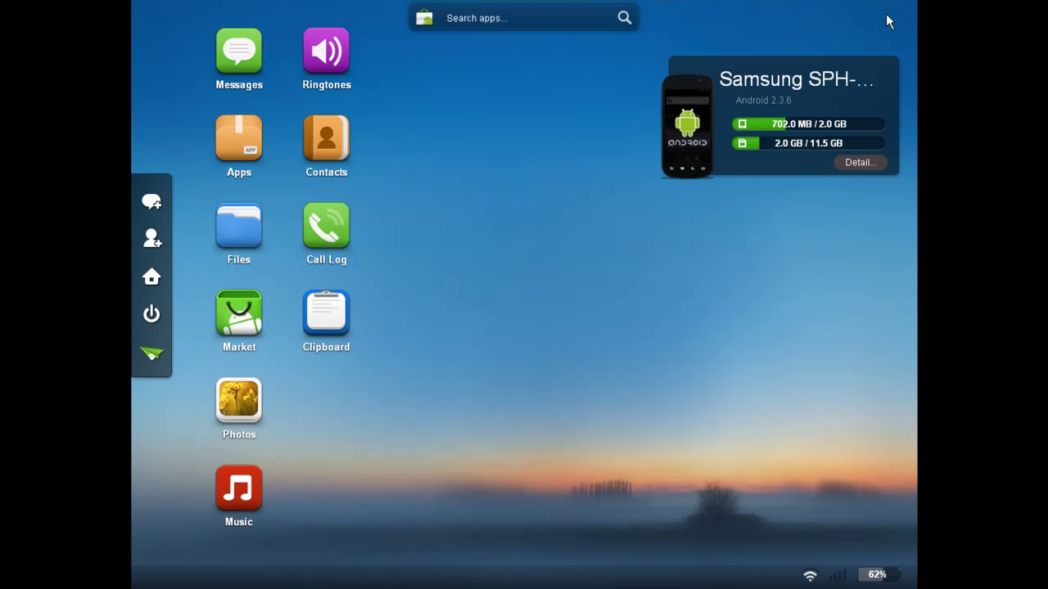
# Open the device's contacts window and close it again
pyautogui.click(344, 154)
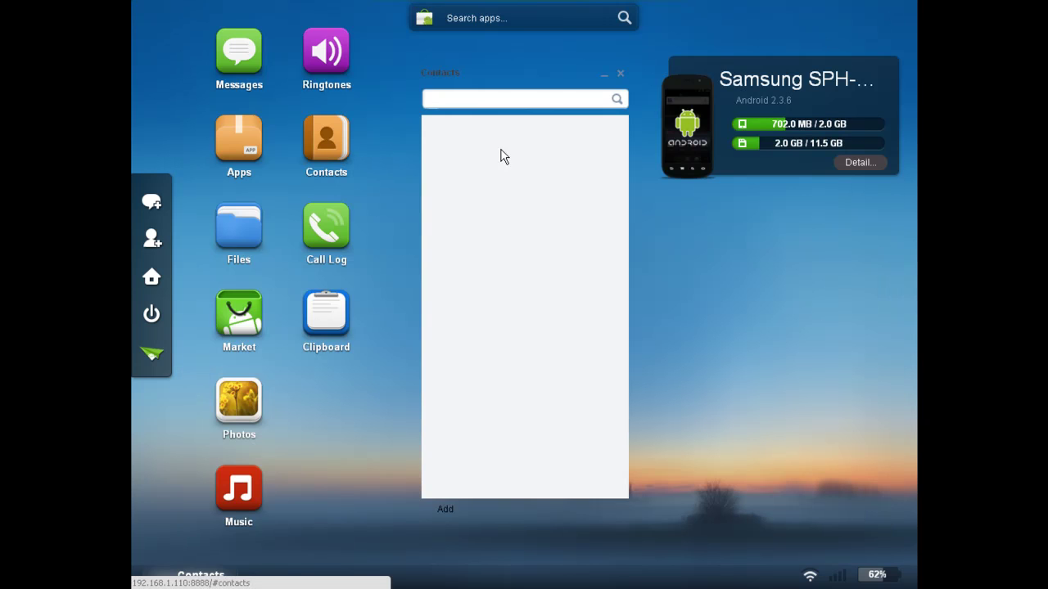
pyautogui.click(622, 75)
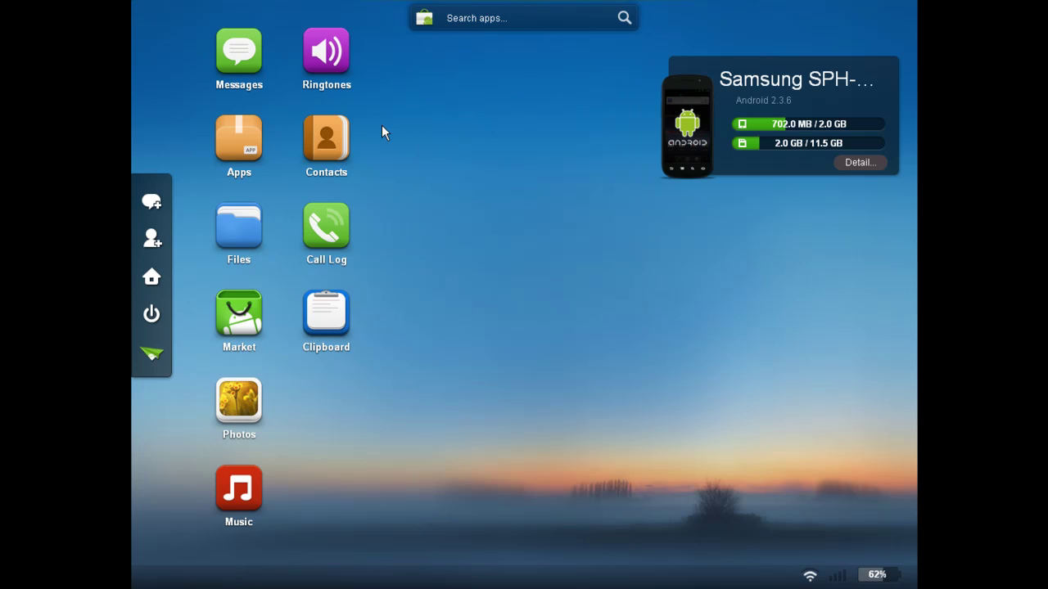
# Examine the phone's user and system applications and browse through the recommended apps
pyautogui.click(249, 153)
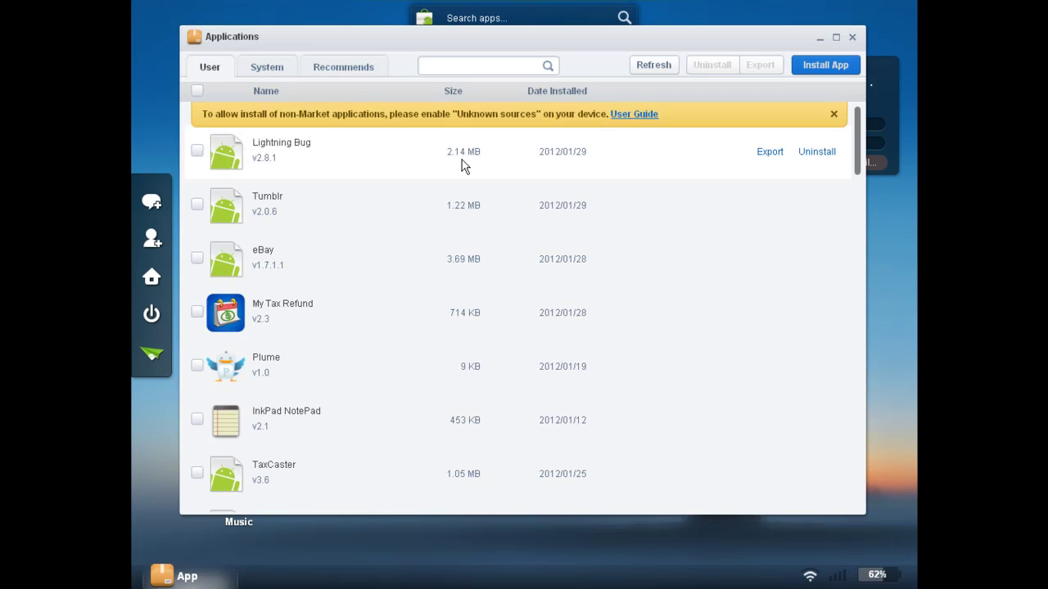
pyautogui.click(275, 67)
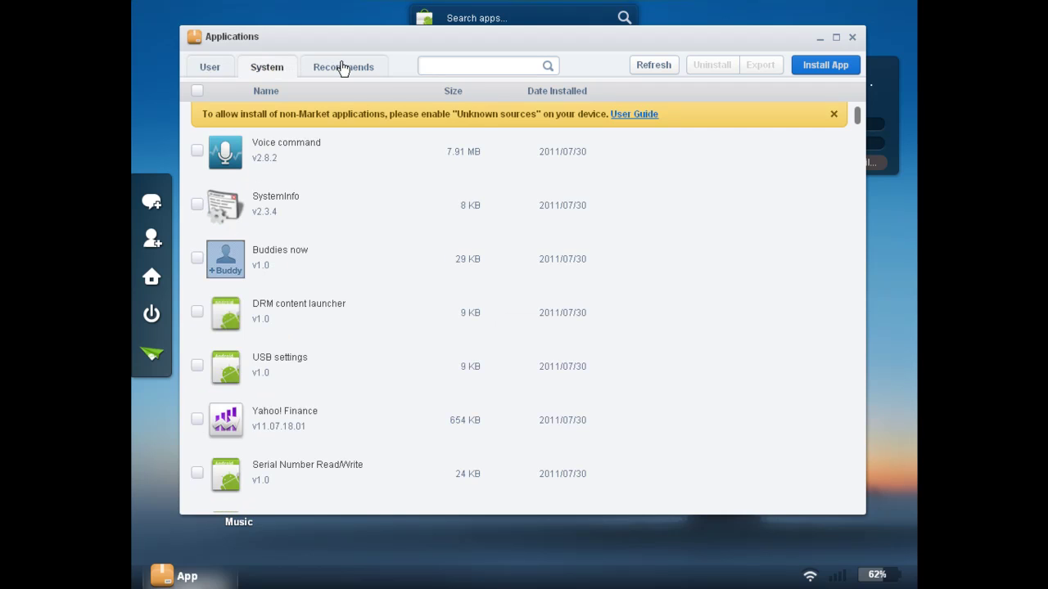
pyautogui.click(342, 69)
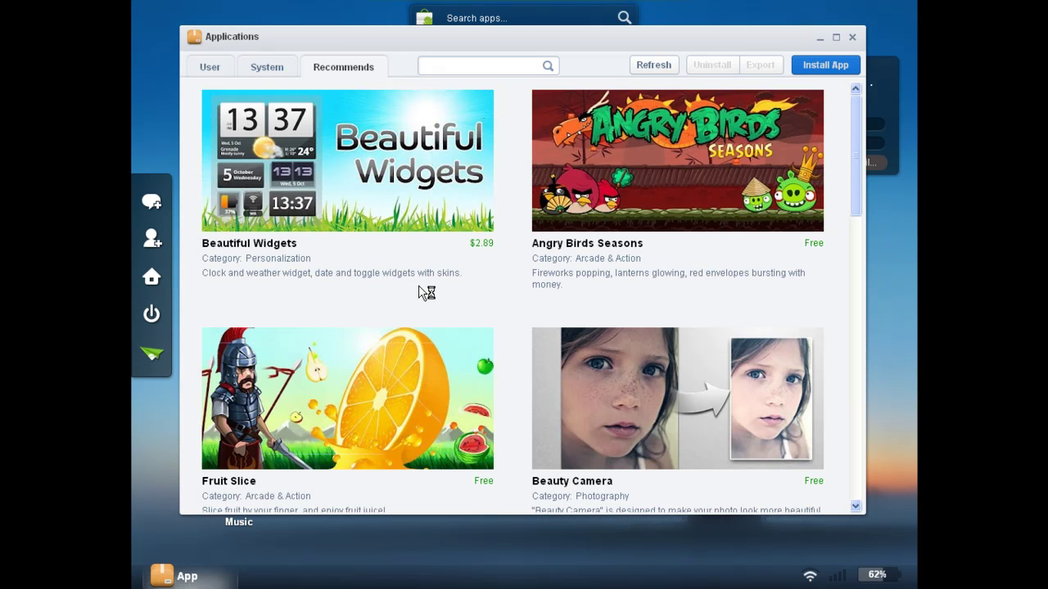
pyautogui.scroll(-2, 423, 292)
pyautogui.scroll(-1, 418, 284)
pyautogui.scroll(-2, 412, 255)
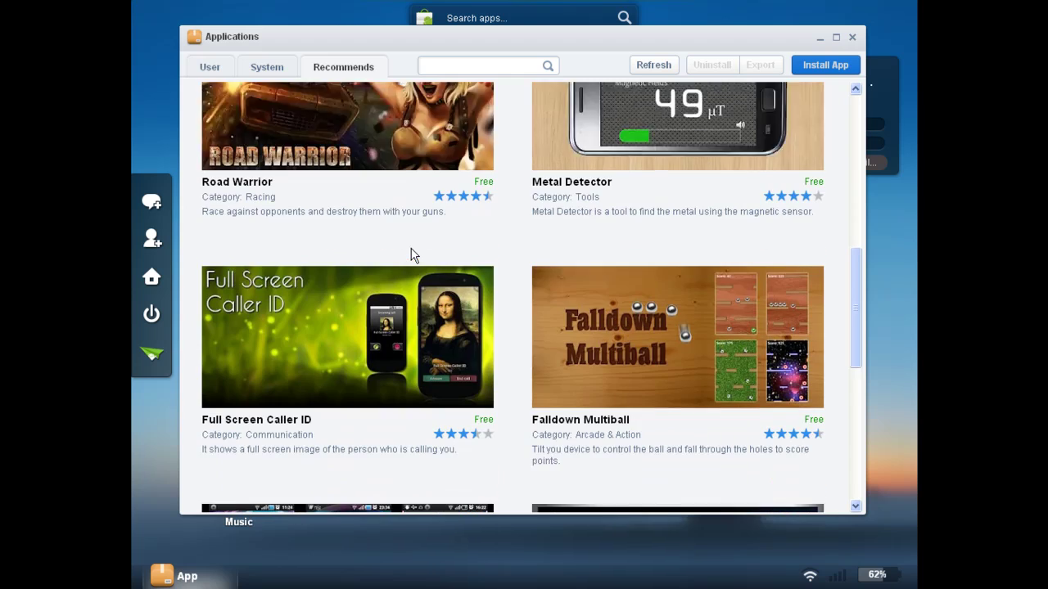
pyautogui.scroll(-3, 413, 254)
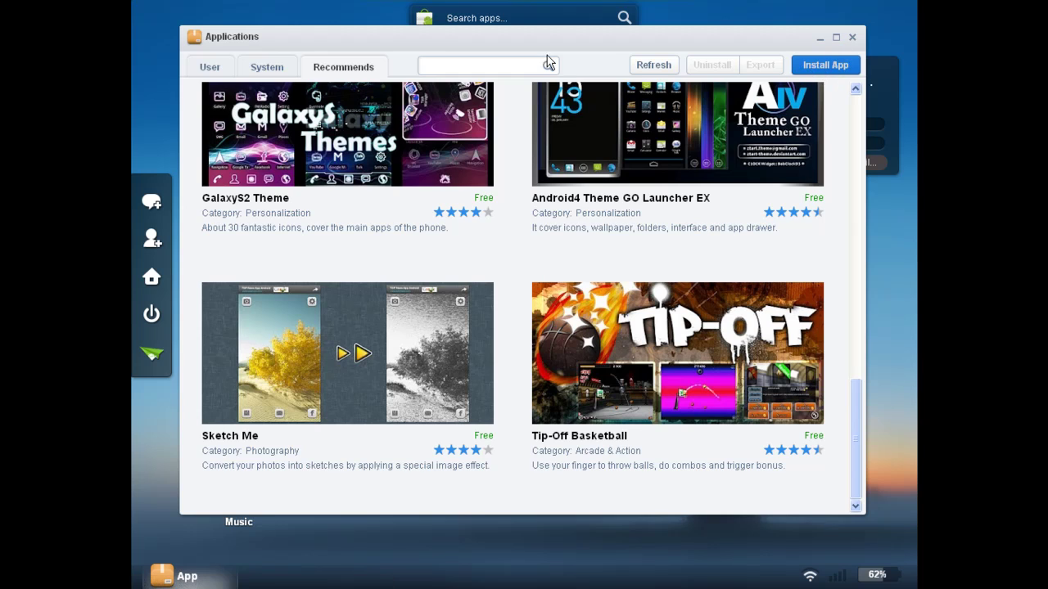
# Return to the user apps, select IMDb to see the uninstall and export options, deselect it, and close the window
pyautogui.click(216, 69)
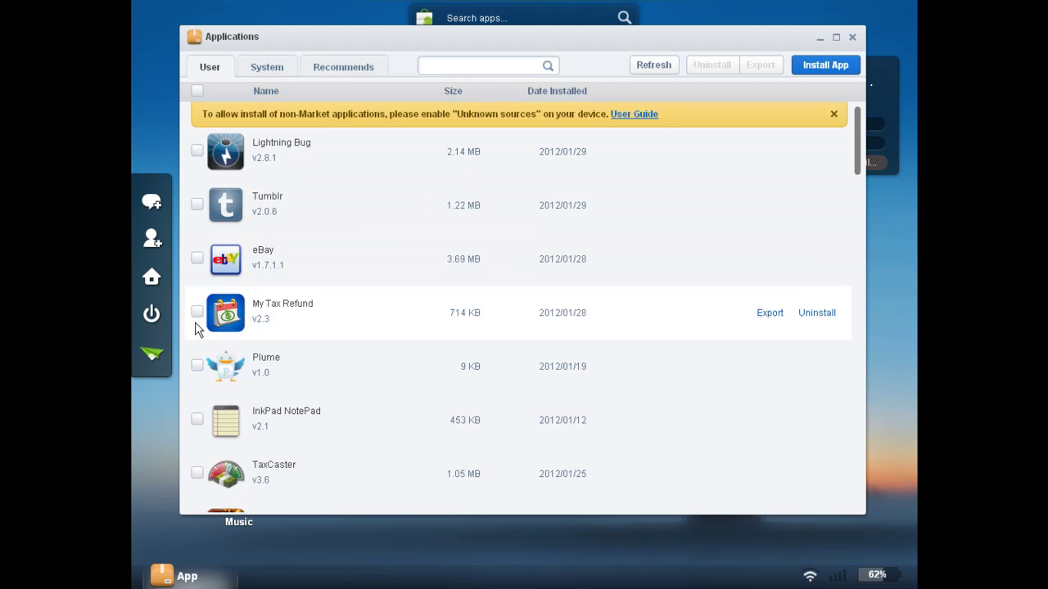
pyautogui.scroll(-3, 196, 336)
pyautogui.scroll(-5, 197, 335)
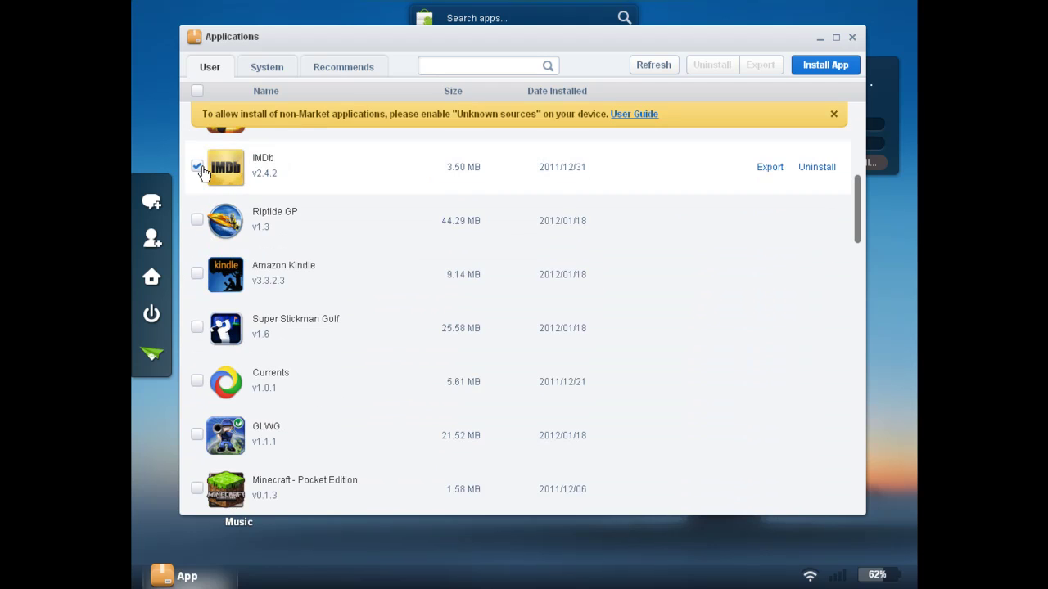
pyautogui.click(197, 168)
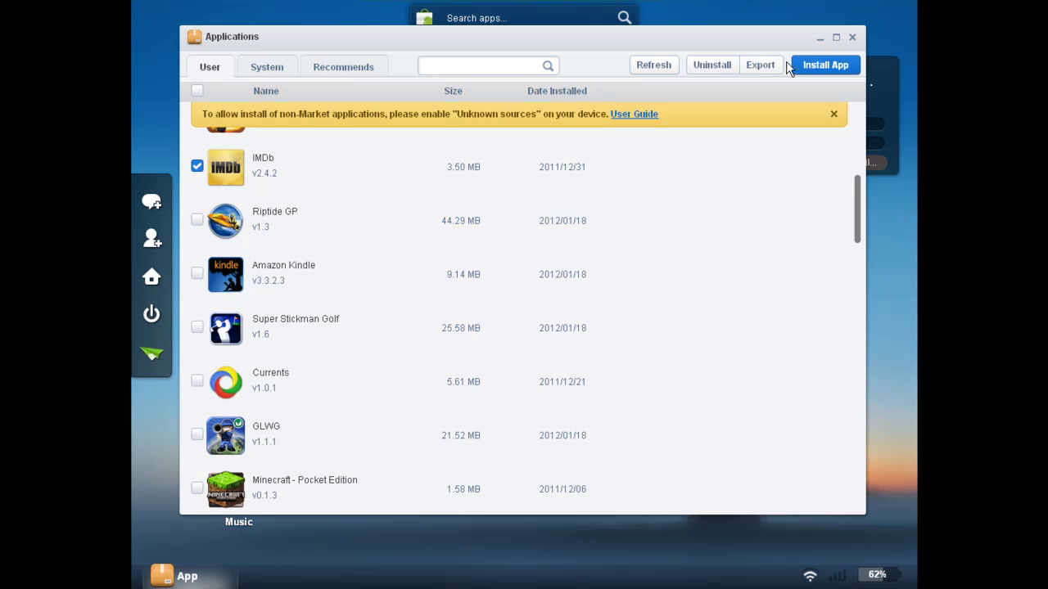
pyautogui.click(197, 166)
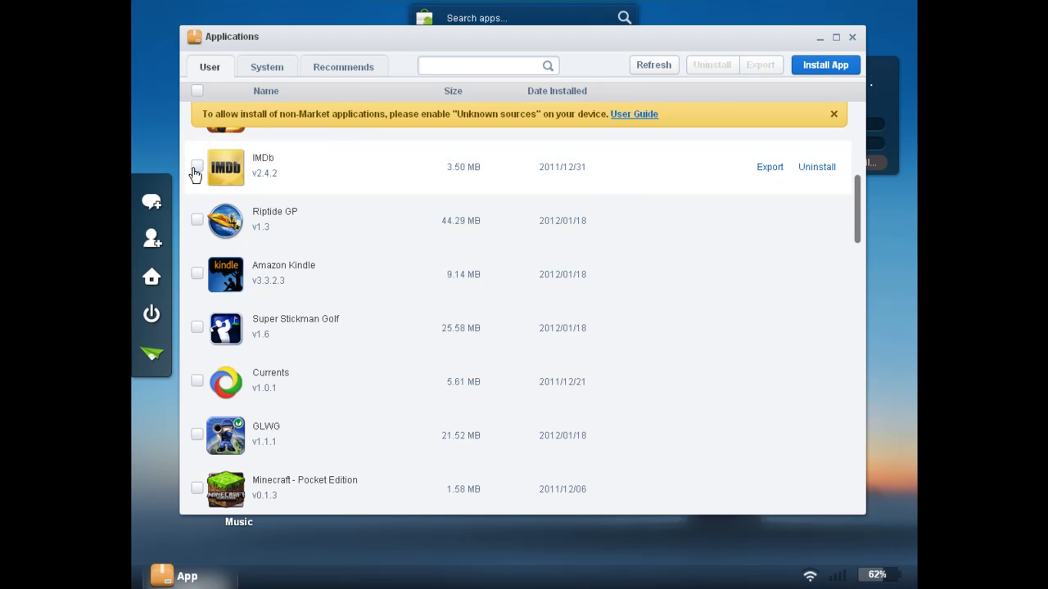
pyautogui.click(851, 37)
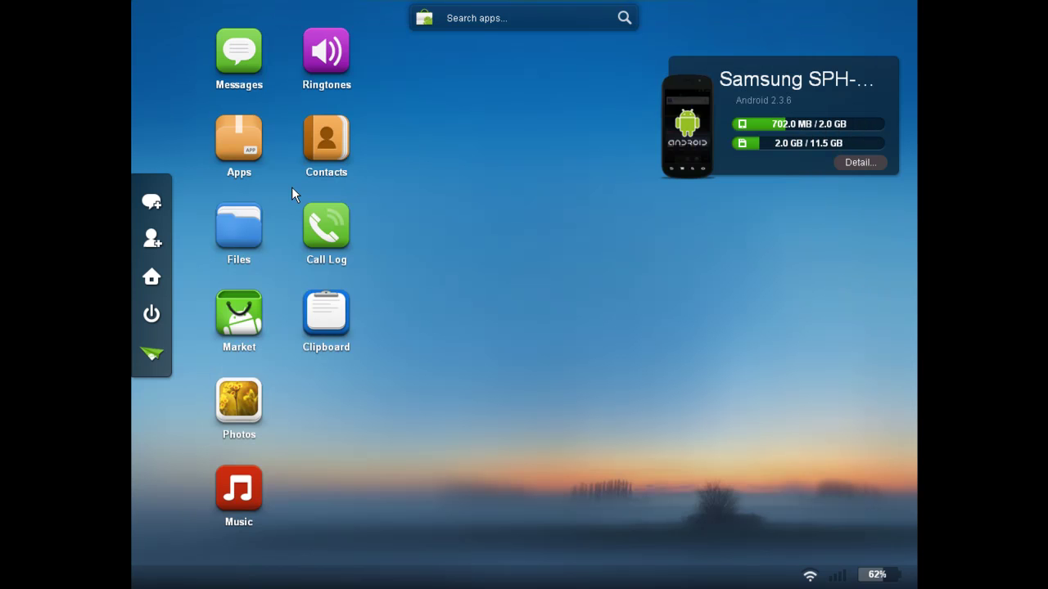
# View the SD card's folders and the file management options, and close the file window
pyautogui.click(246, 231)
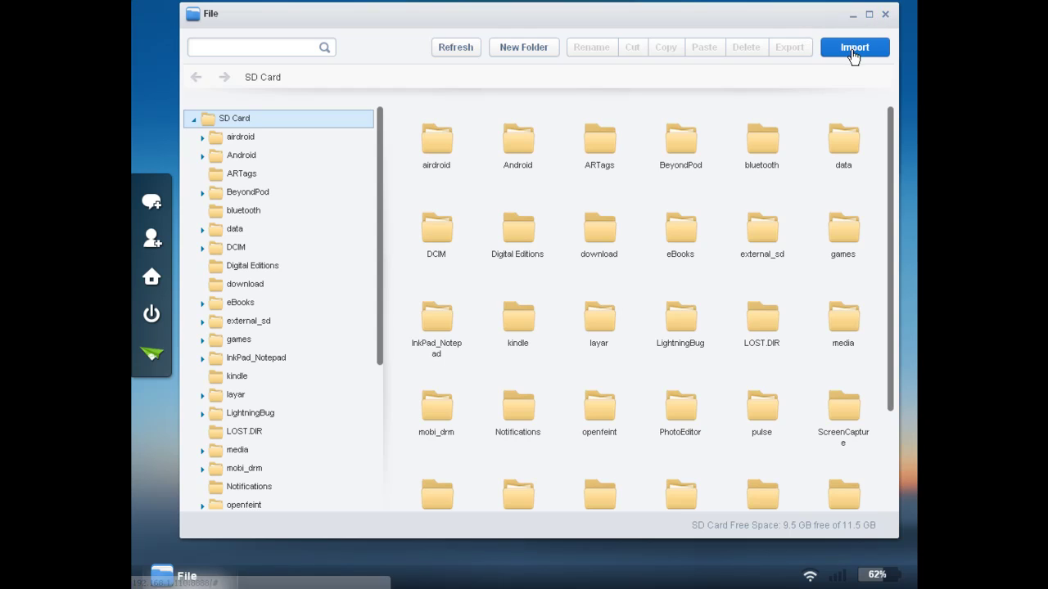
pyautogui.click(885, 17)
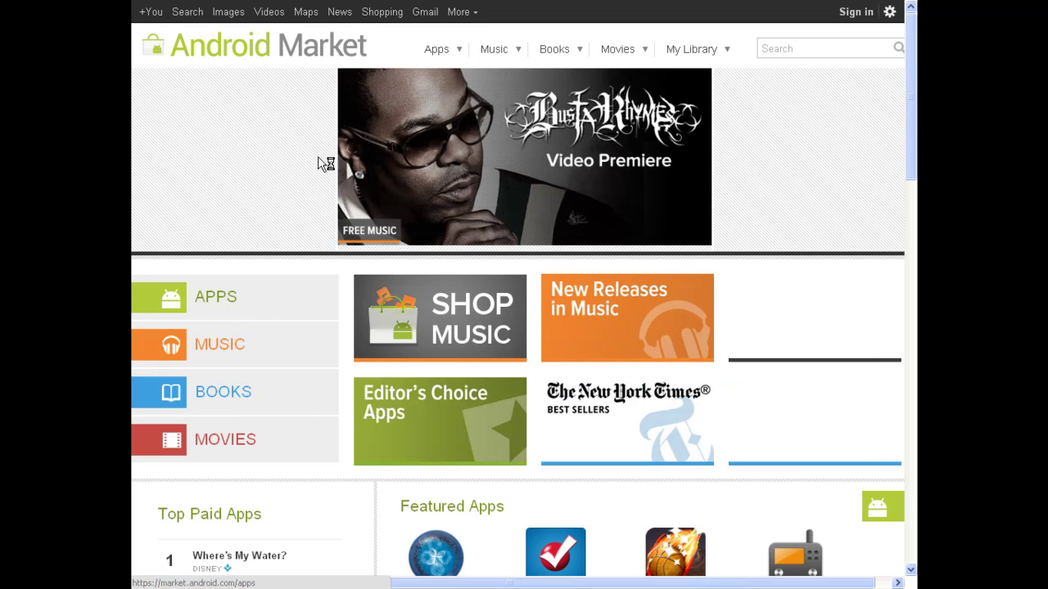
# Close the Android Market page, view the device's clipboard window, and close it
pyautogui.hotkey('ctrl', 'w')
pyautogui.click(337, 326)
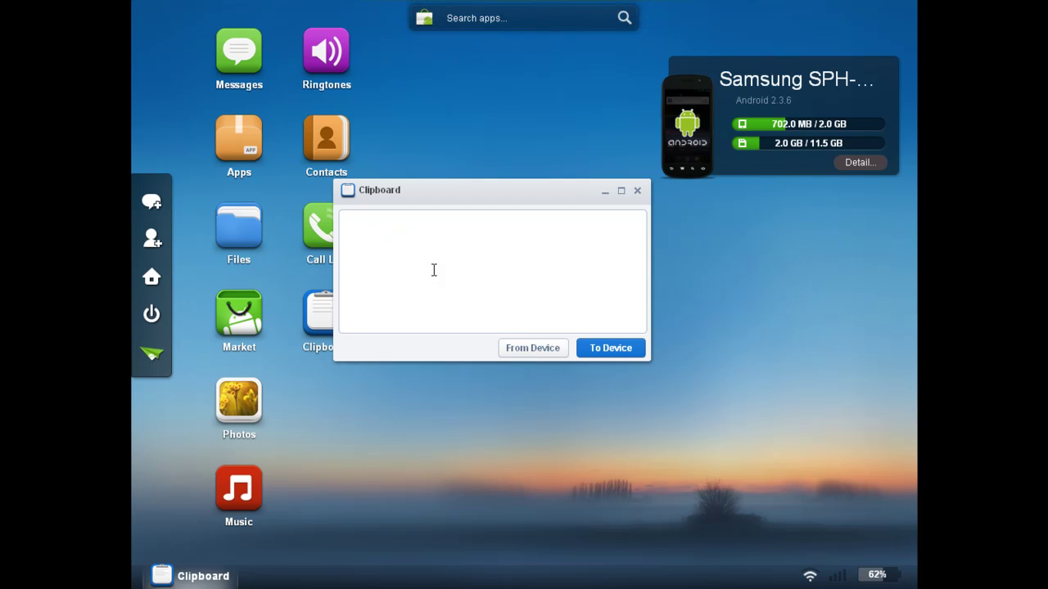
pyautogui.click(636, 191)
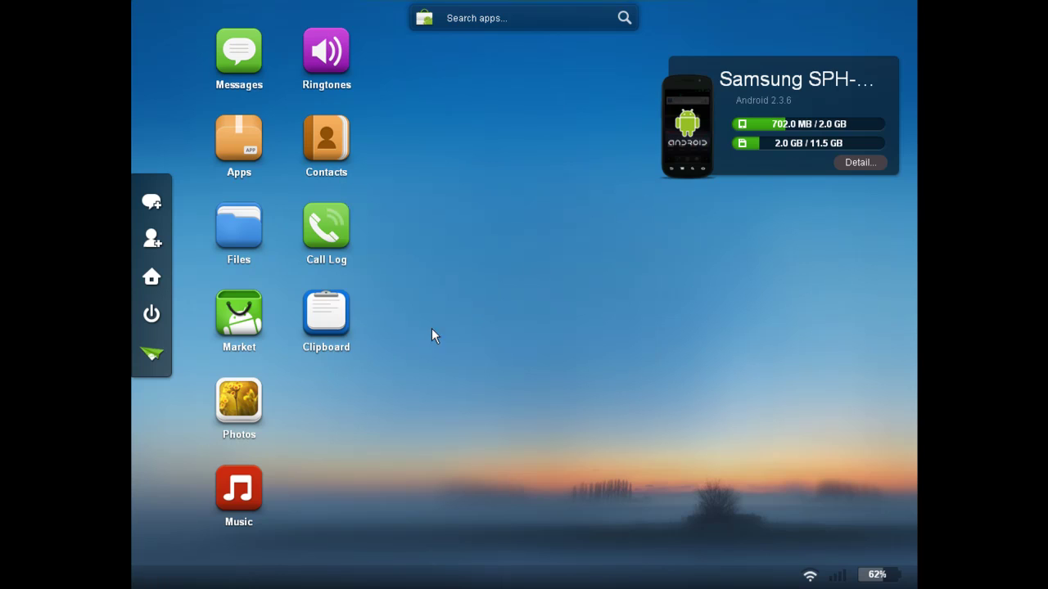
# View the phone's photo albums and music library in turn, closing each window
pyautogui.click(248, 418)
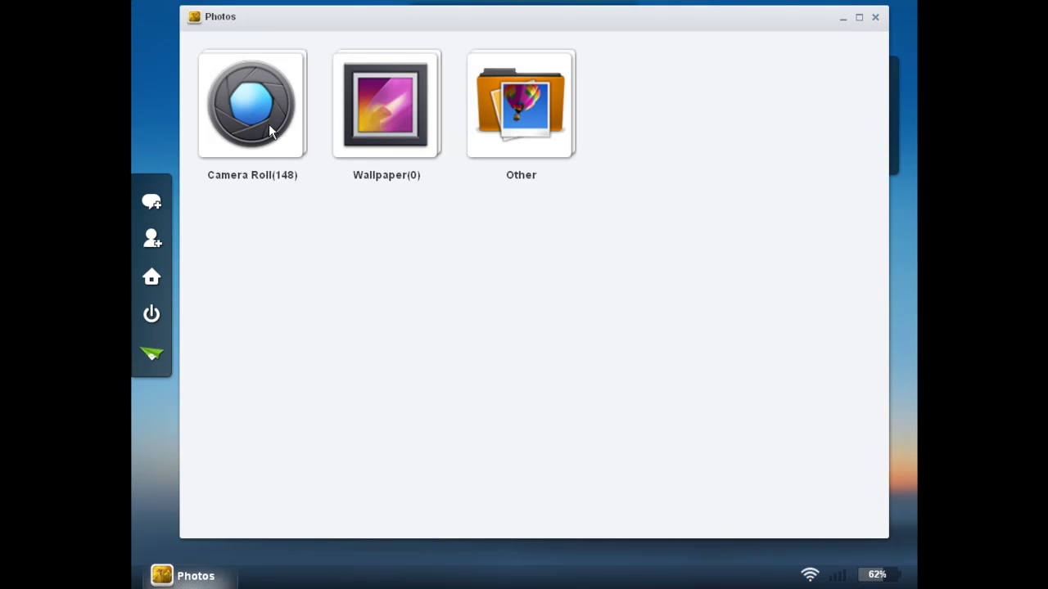
pyautogui.click(874, 17)
pyautogui.click(238, 489)
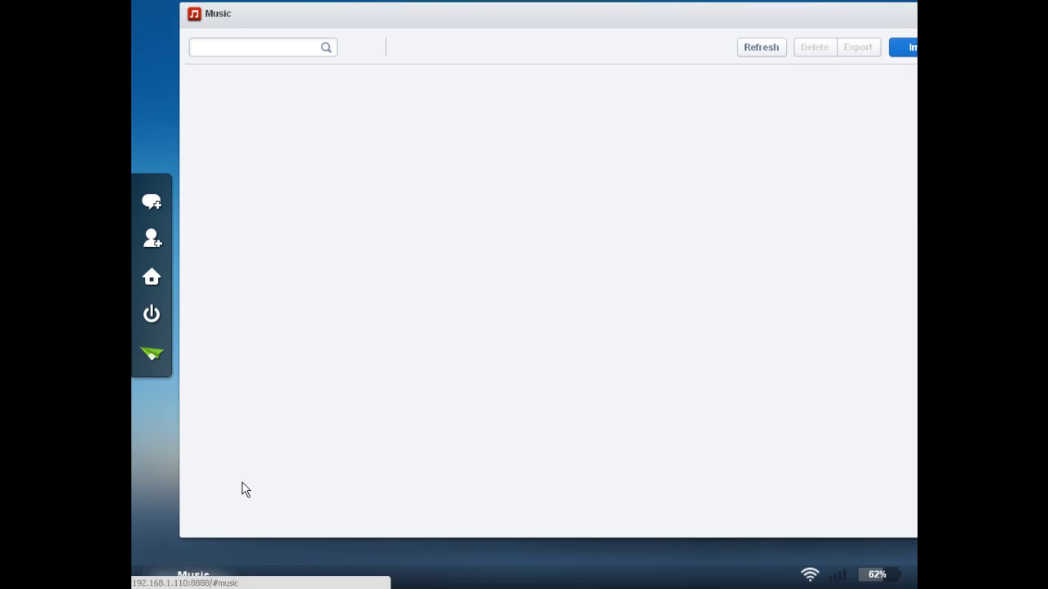
pyautogui.moveTo(653, 18); pyautogui.dragTo(617, 30)
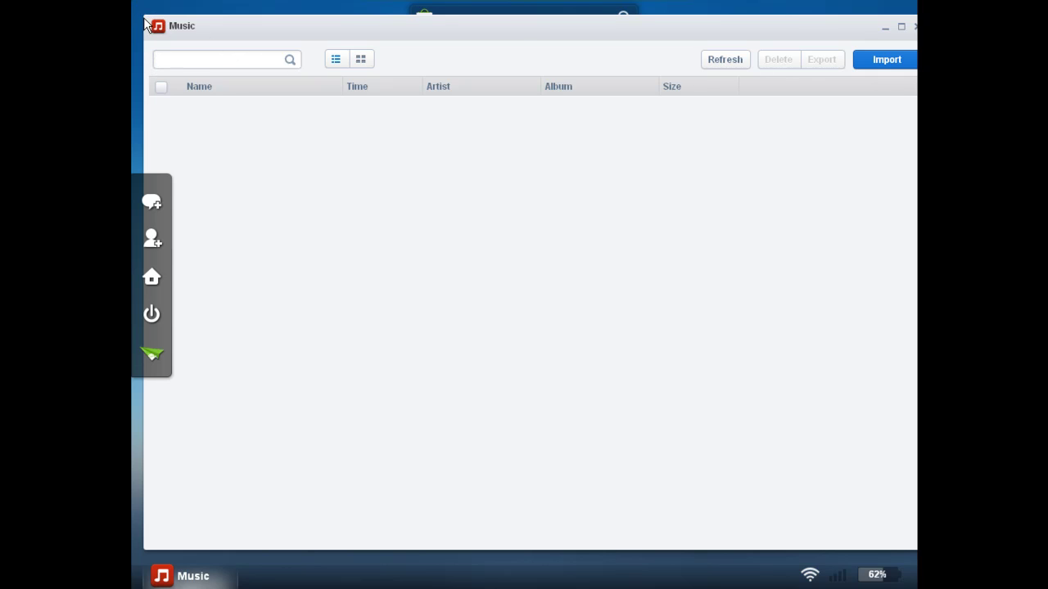
pyautogui.moveTo(323, 23)
pyautogui.mouseDown()
pyautogui.moveTo(260, 33)
pyautogui.moveTo(309, 20)
pyautogui.mouseUp()
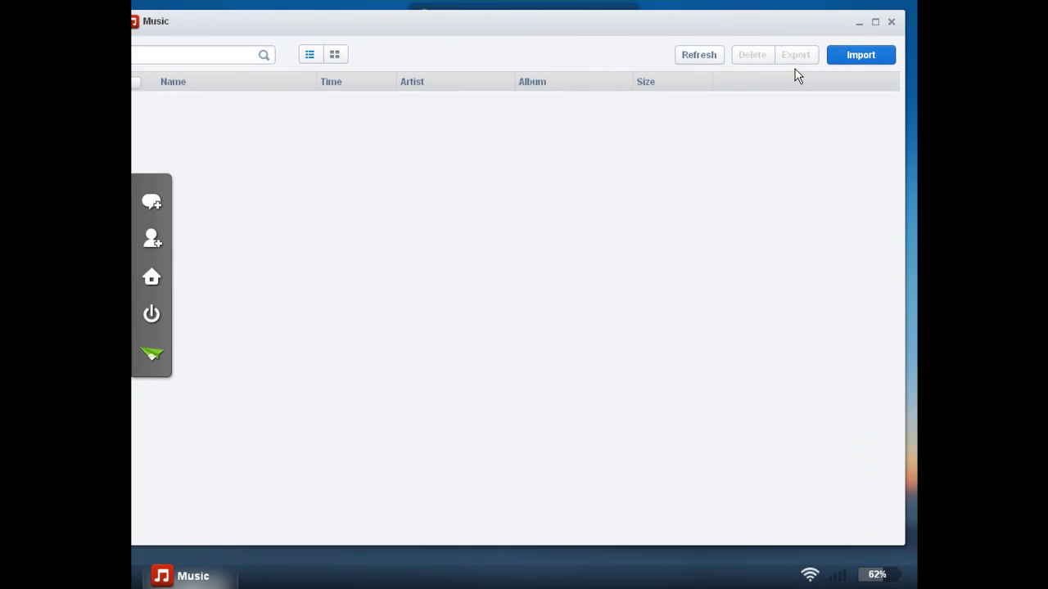
pyautogui.click(892, 22)
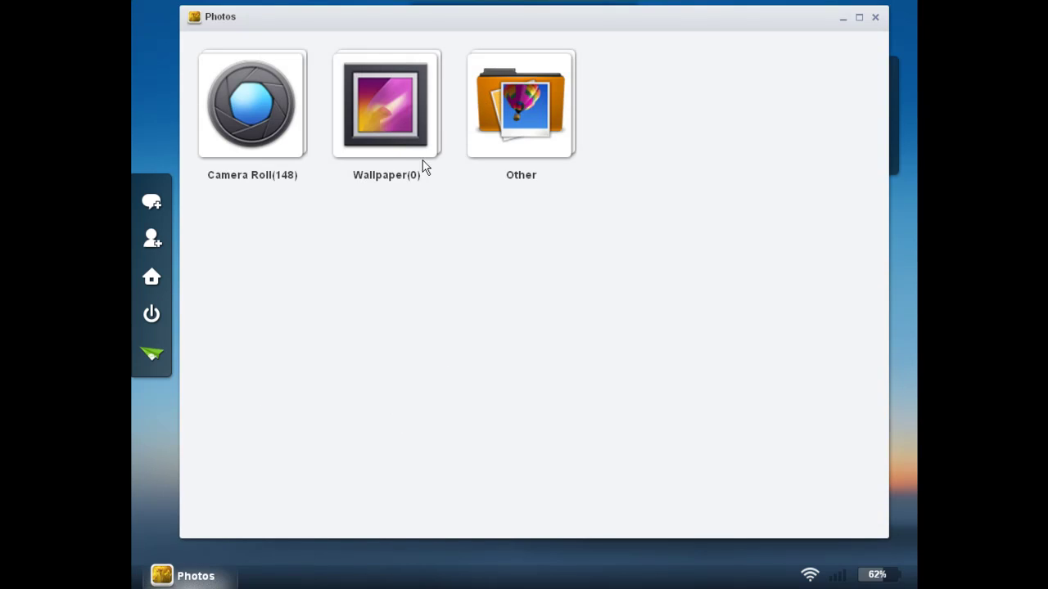
# Browse the images in the wallpapers album under Other photos
pyautogui.click(377, 200)
pyautogui.scroll(-1, 330, 311)
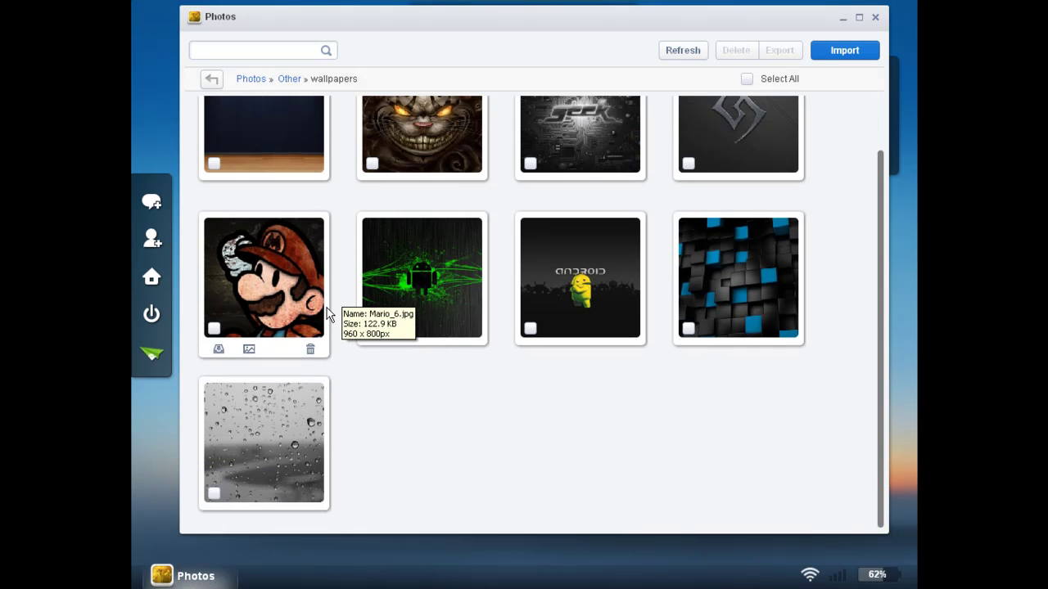
pyautogui.scroll(1, 330, 311)
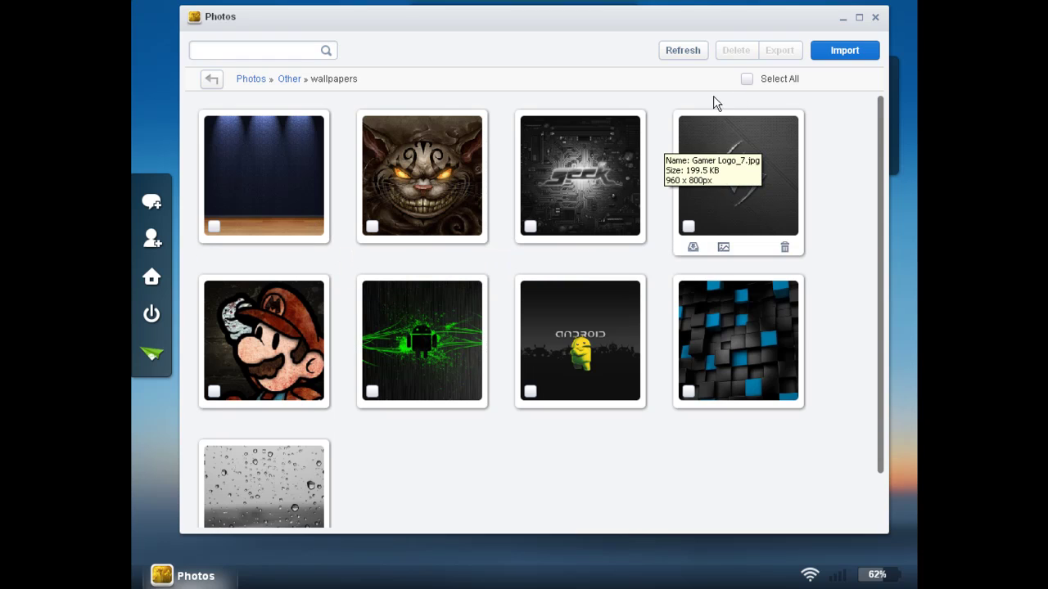
# Select all images in the wallpapers album and export them
pyautogui.click(216, 231)
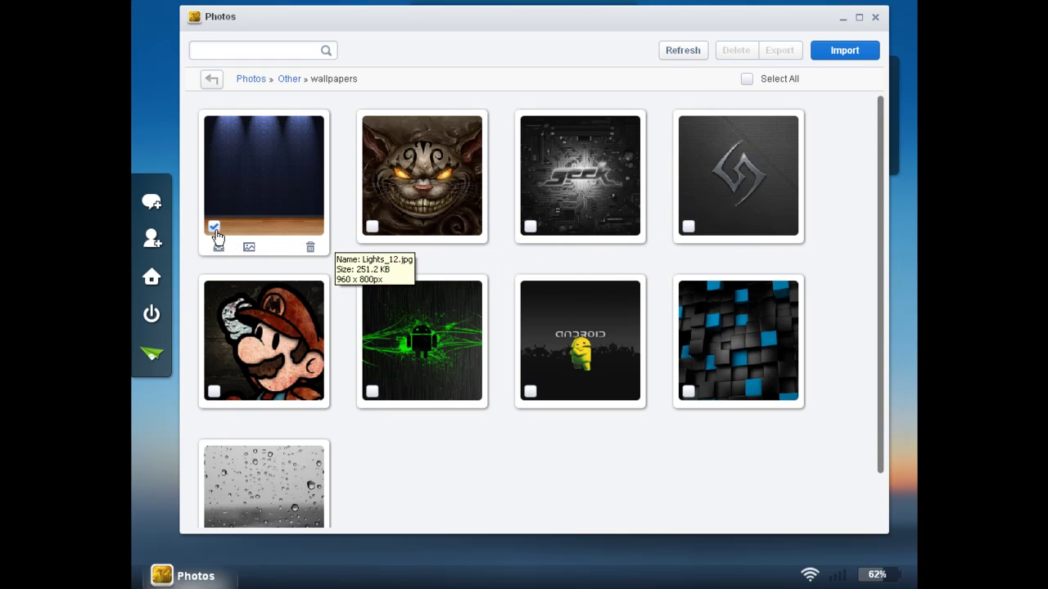
pyautogui.click(746, 79)
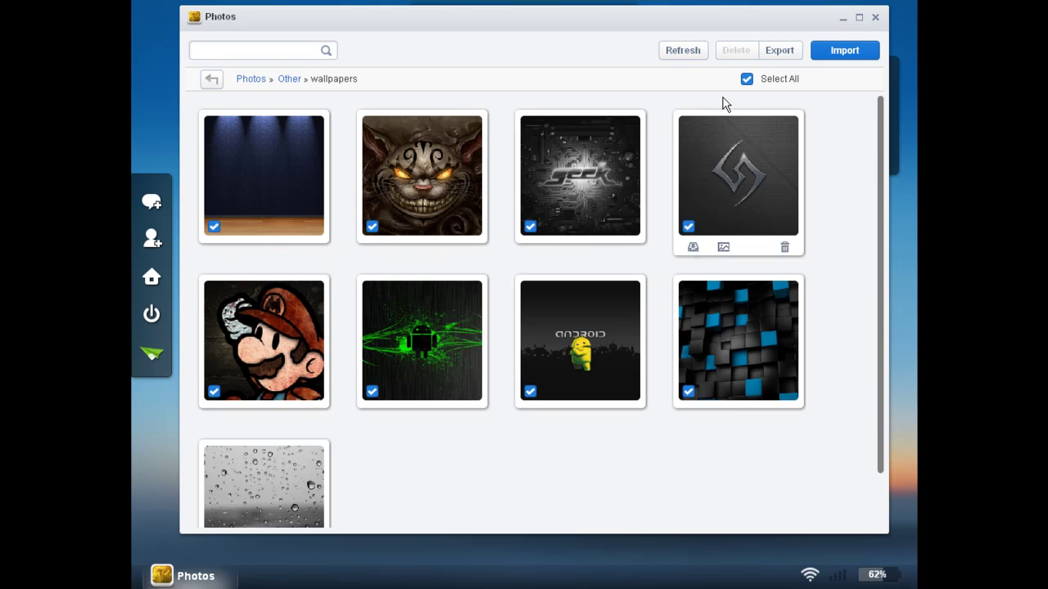
pyautogui.click(782, 52)
# Open the exported wallpapers.zip to check its files, and close the archive and the Photos window
pyautogui.click(176, 571)
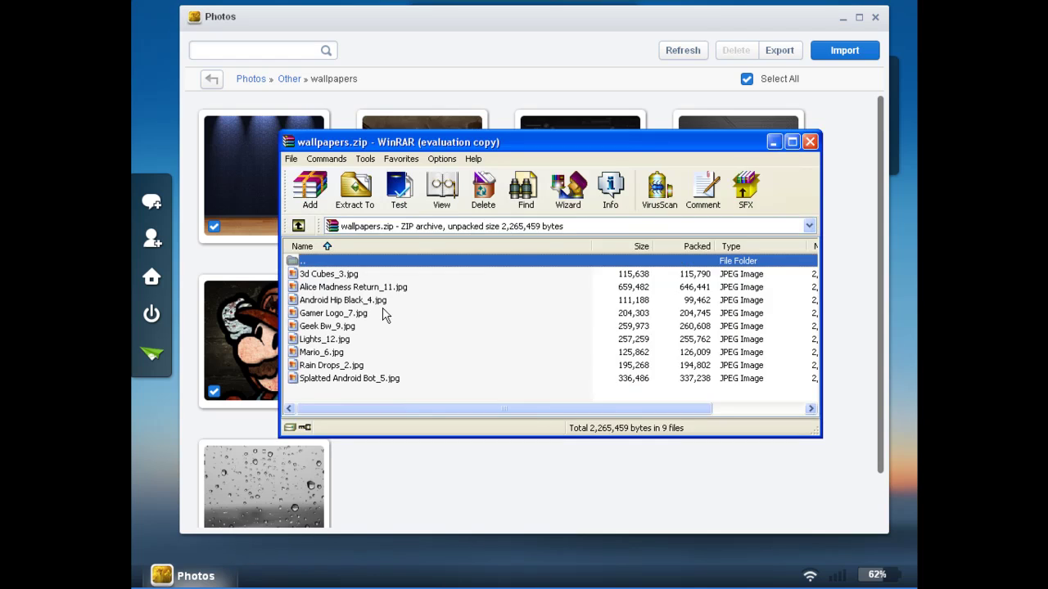
pyautogui.click(632, 298)
pyautogui.click(810, 142)
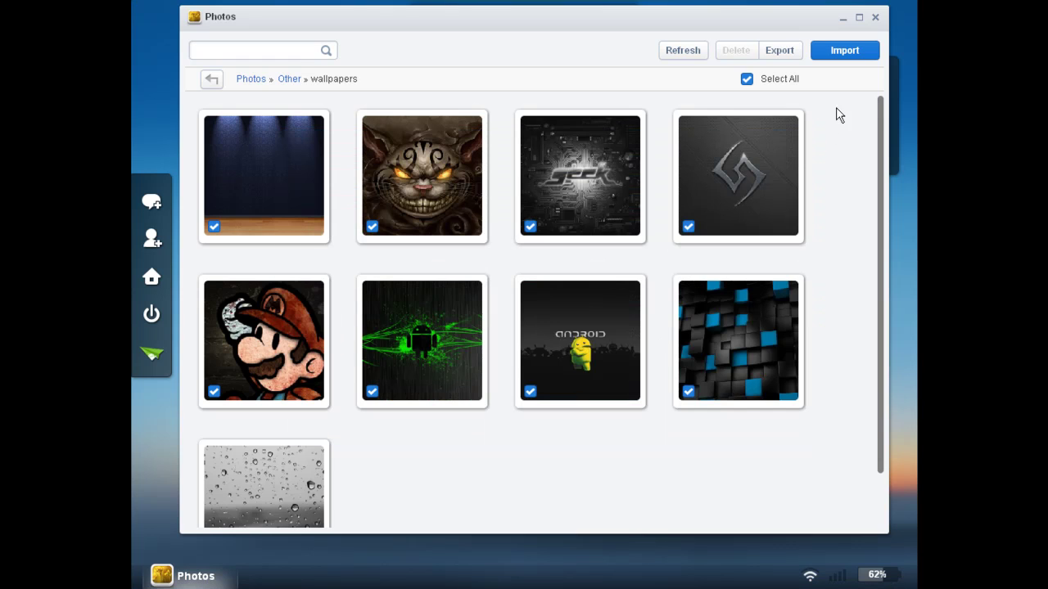
pyautogui.click(875, 18)
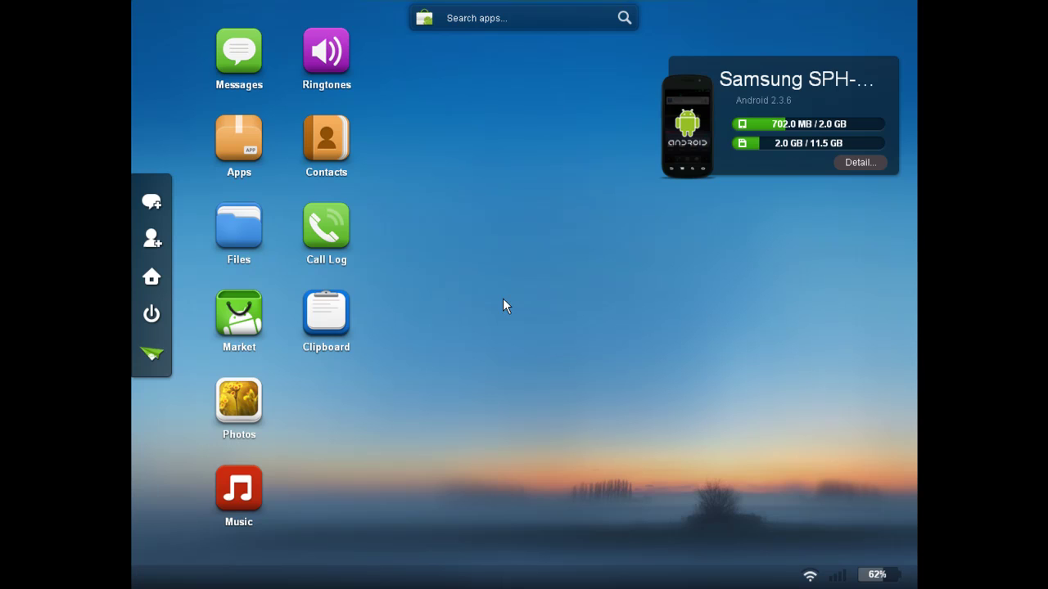
# Open the phone's files and look through the folders on the SD card
pyautogui.click(238, 227)
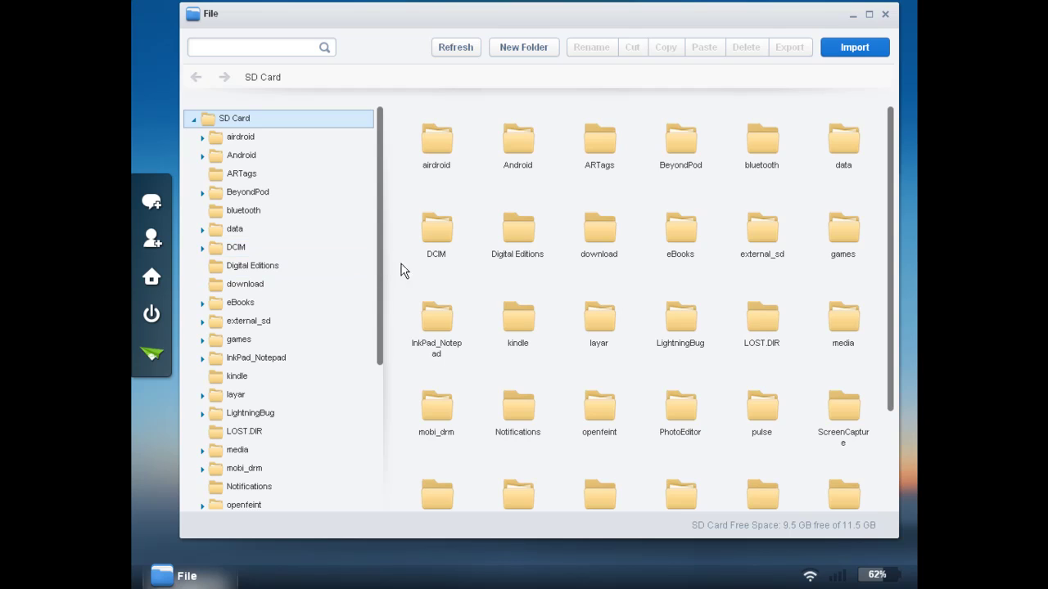
pyautogui.scroll(-3, 474, 270)
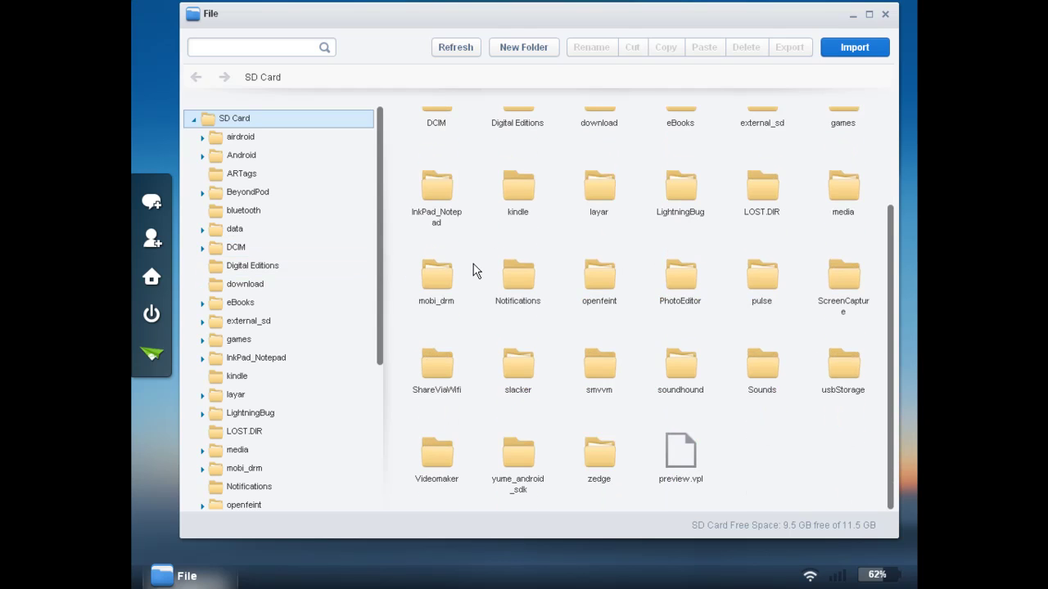
pyautogui.scroll(3, 474, 270)
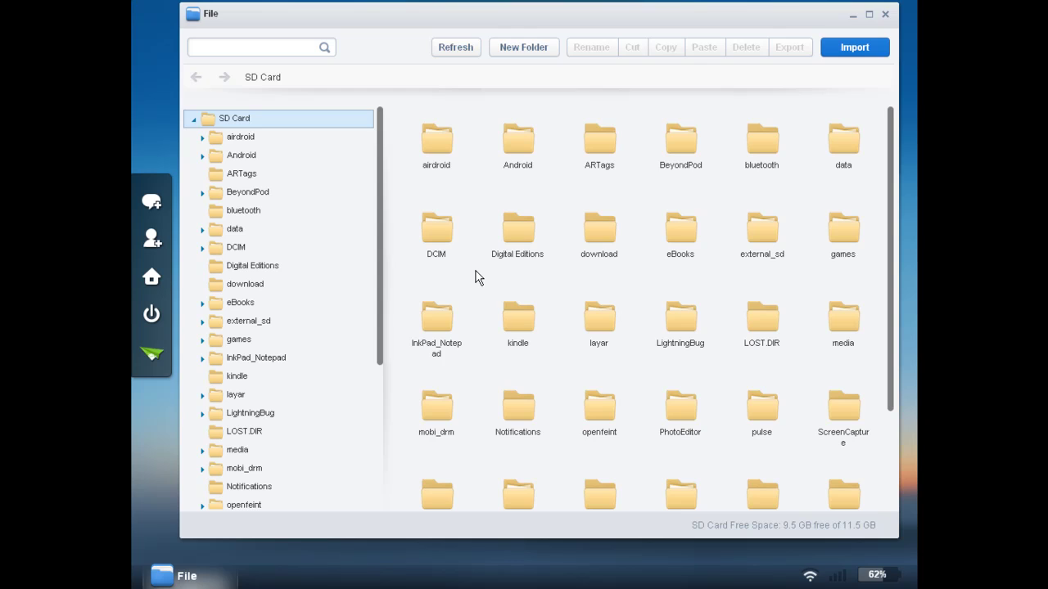
# Import Jack_Johnson-At_Or_With_Me.mp3 from the Music folder in Evo4G to the SD card, and close the import window
pyautogui.click(848, 54)
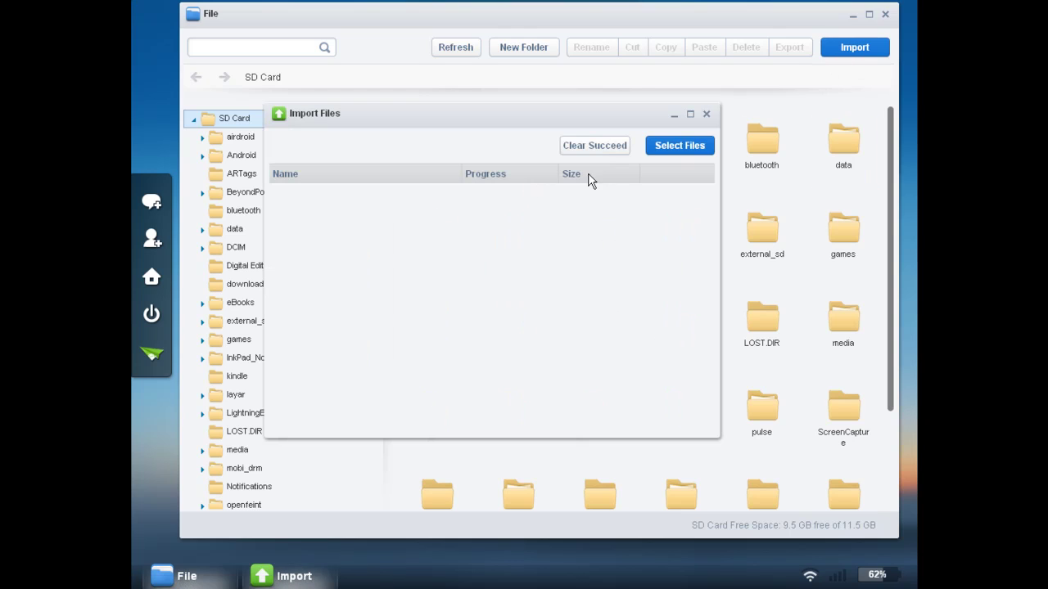
pyautogui.click(688, 149)
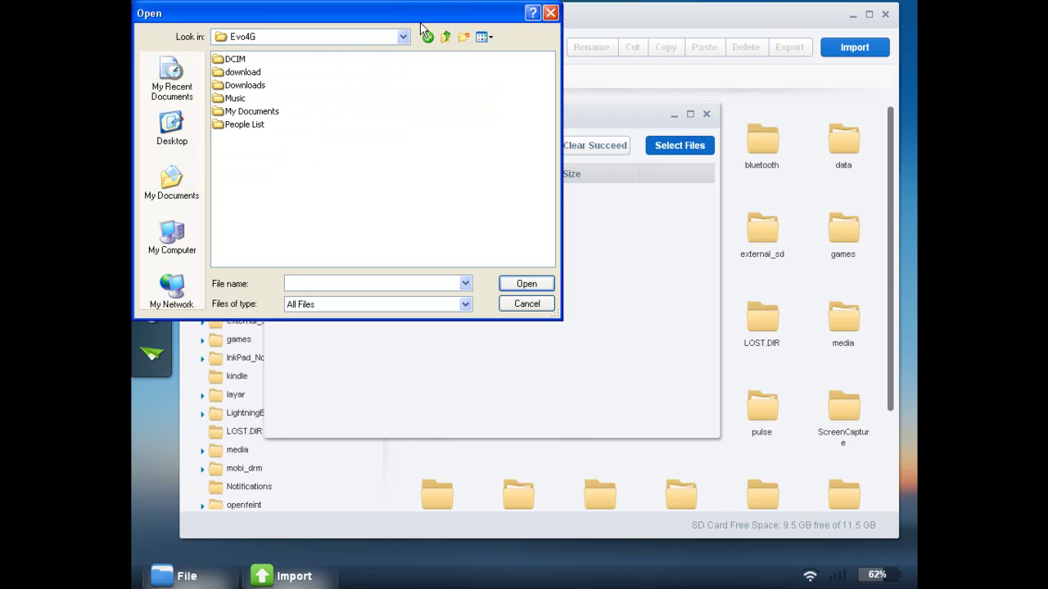
pyautogui.moveTo(421, 22); pyautogui.dragTo(461, 47)
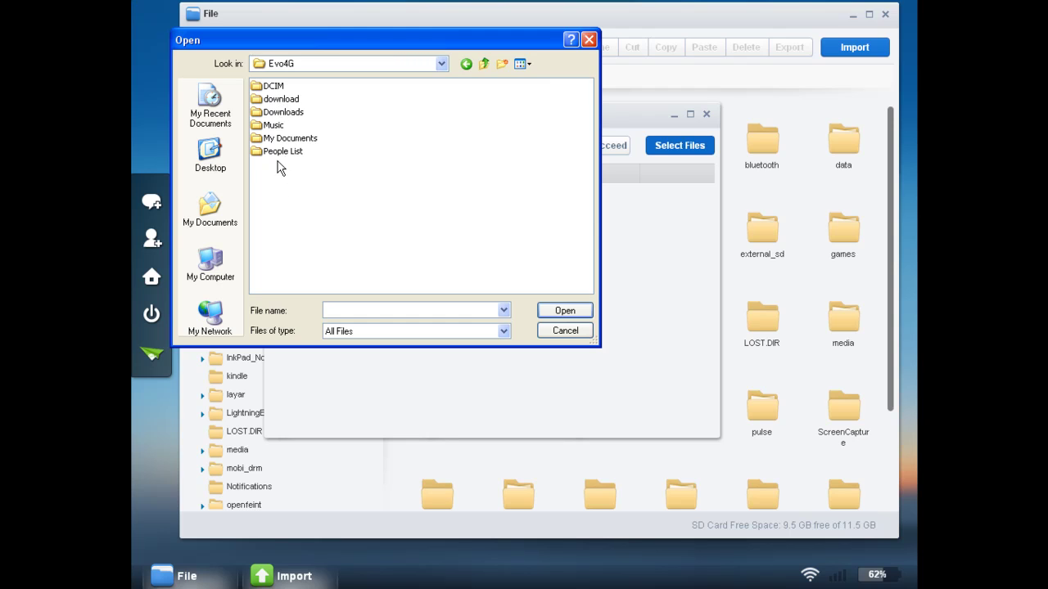
pyautogui.doubleClick(269, 127)
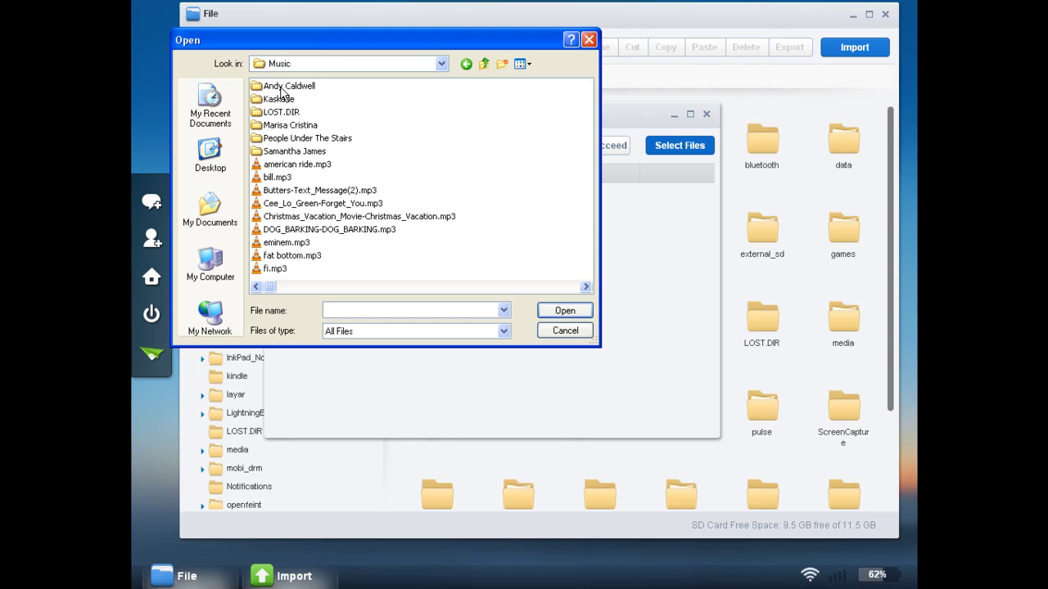
pyautogui.scroll(-2, 280, 92)
pyautogui.scroll(1, 292, 156)
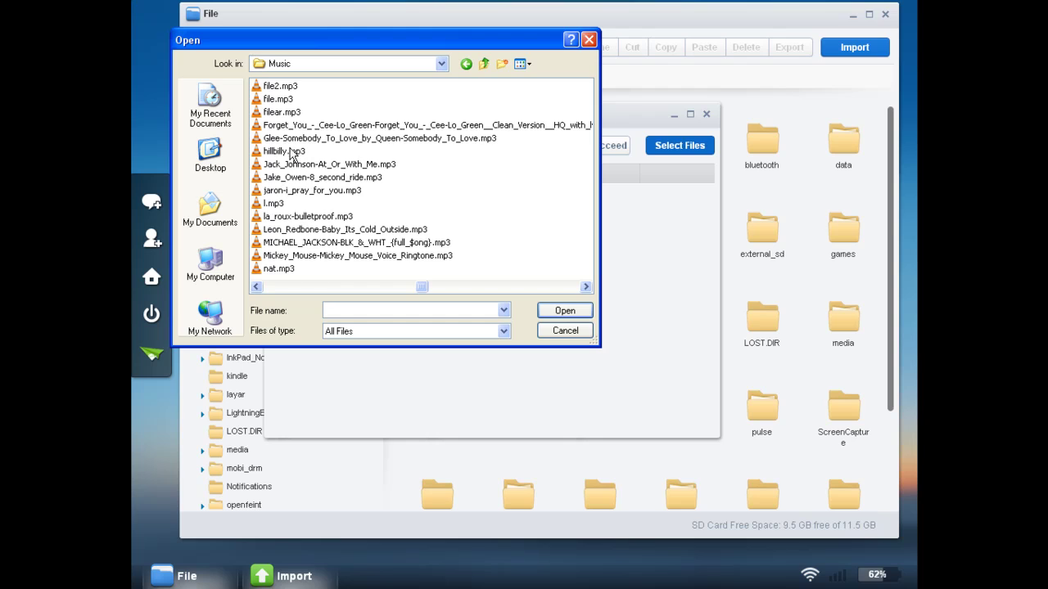
pyautogui.click(328, 166)
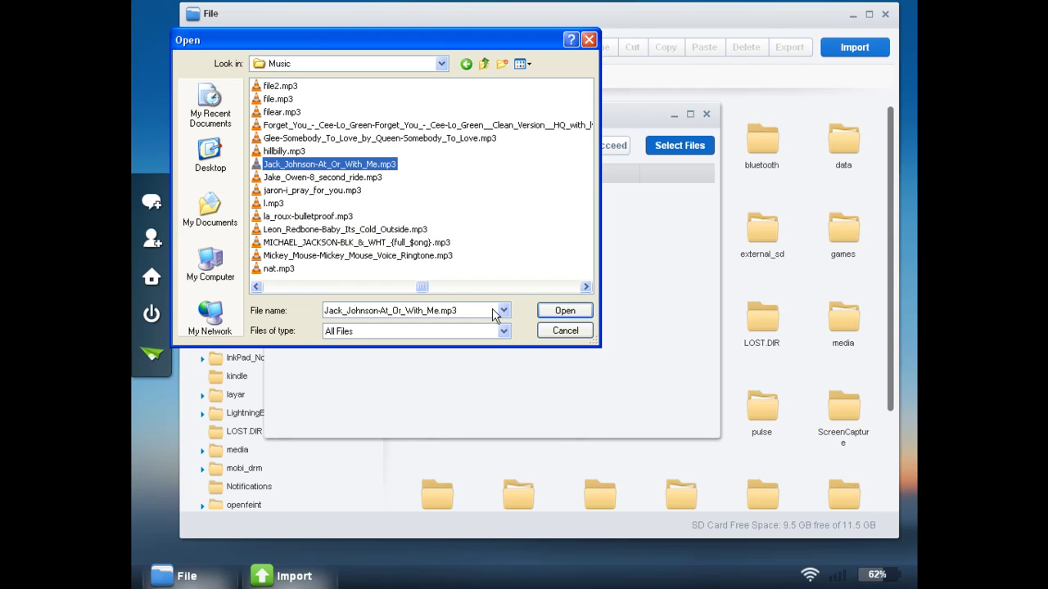
pyautogui.click(564, 312)
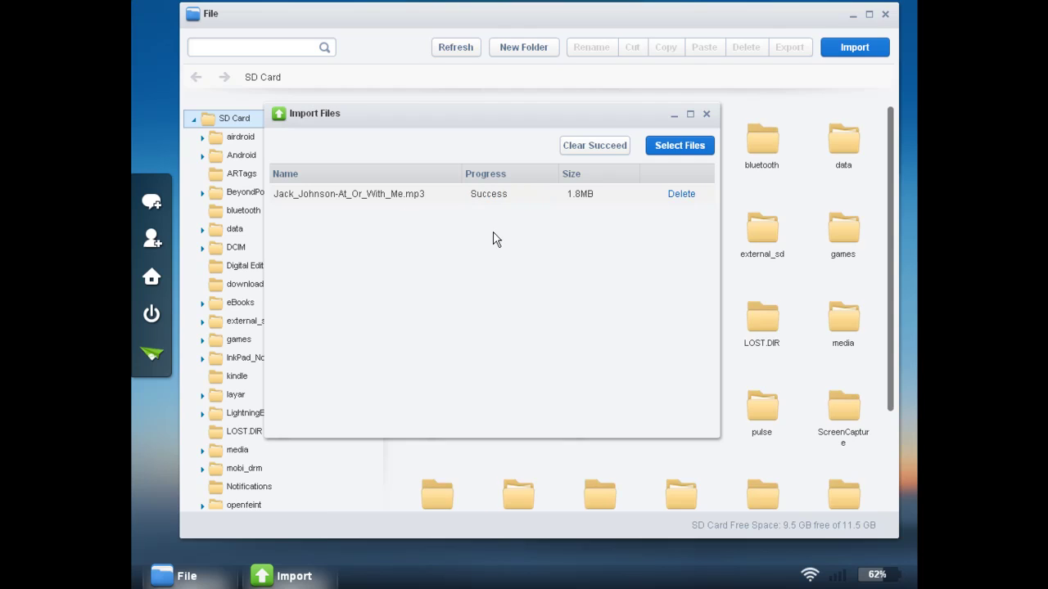
pyautogui.click(706, 114)
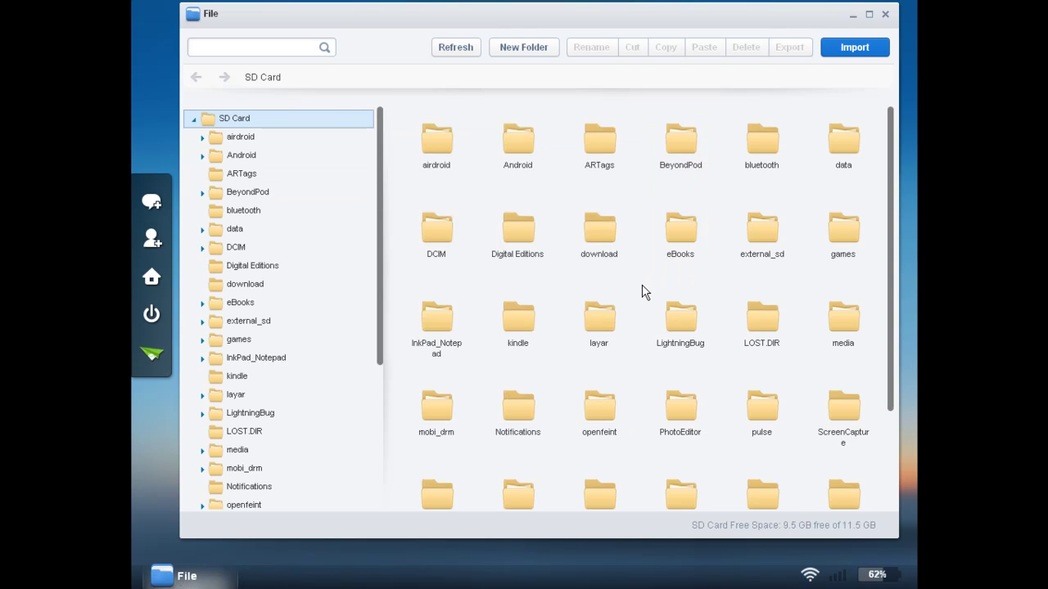
# Delete the imported Jack_Johnson-At_Or_With_Me.mp3 from the SD card and close the file window
pyautogui.scroll(-3, 642, 292)
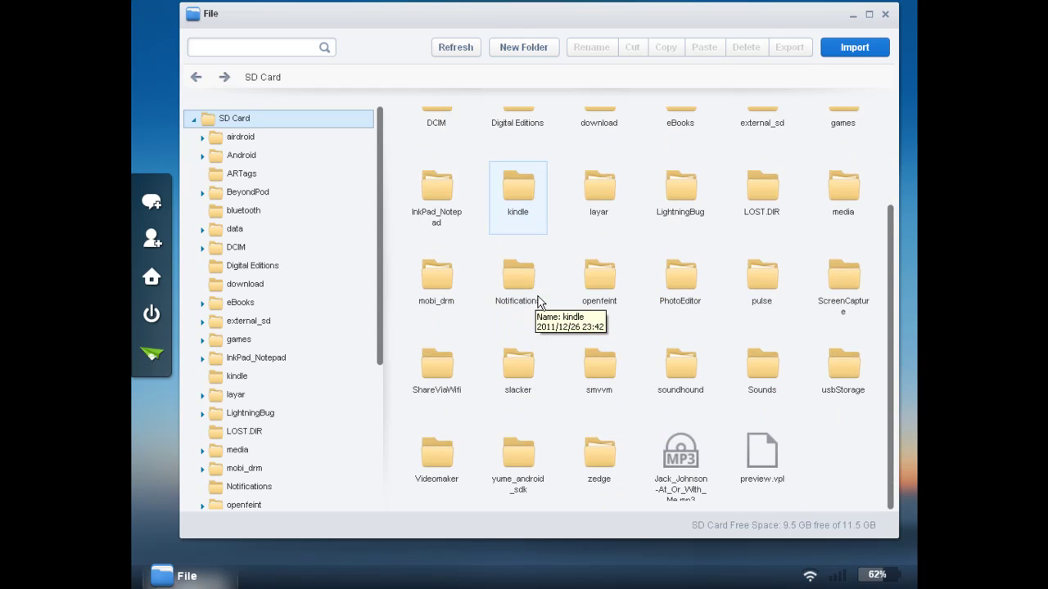
pyautogui.moveTo(683, 466)
pyautogui.mouseDown()
pyautogui.moveTo(702, 355)
pyautogui.moveTo(820, 258)
pyautogui.moveTo(644, 191)
pyautogui.moveTo(603, 451)
pyautogui.moveTo(645, 465)
pyautogui.moveTo(679, 460)
pyautogui.moveTo(680, 449)
pyautogui.mouseUp()
pyautogui.click(679, 448)
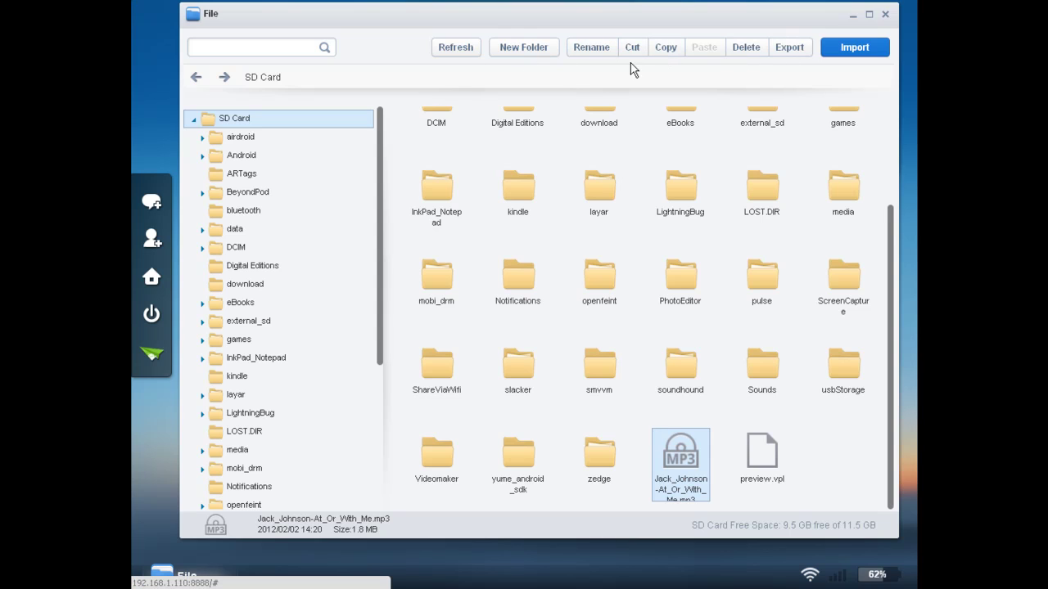
pyautogui.click(745, 48)
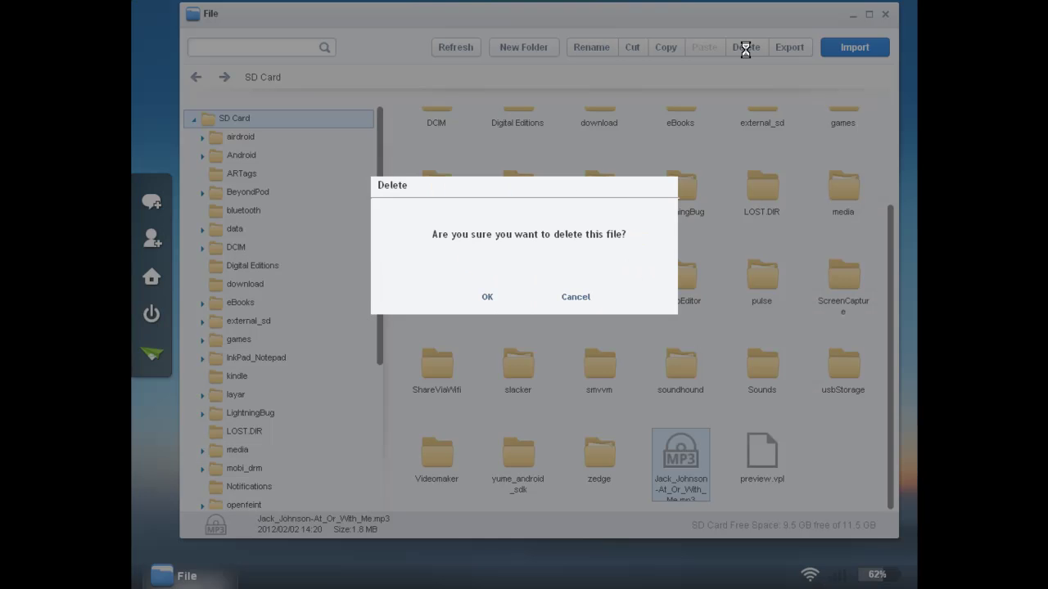
pyautogui.click(481, 304)
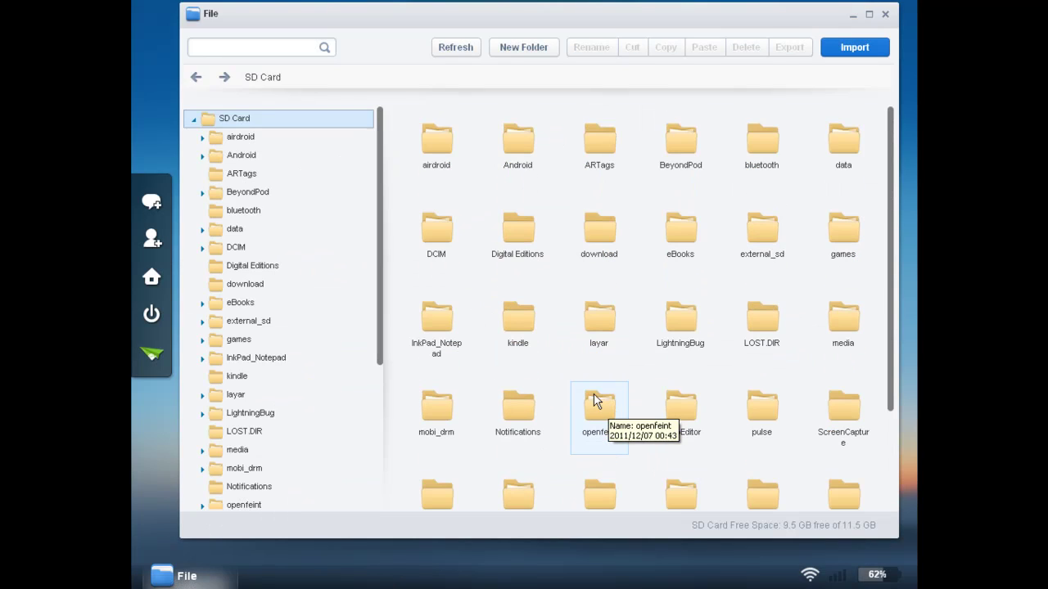
pyautogui.click(885, 14)
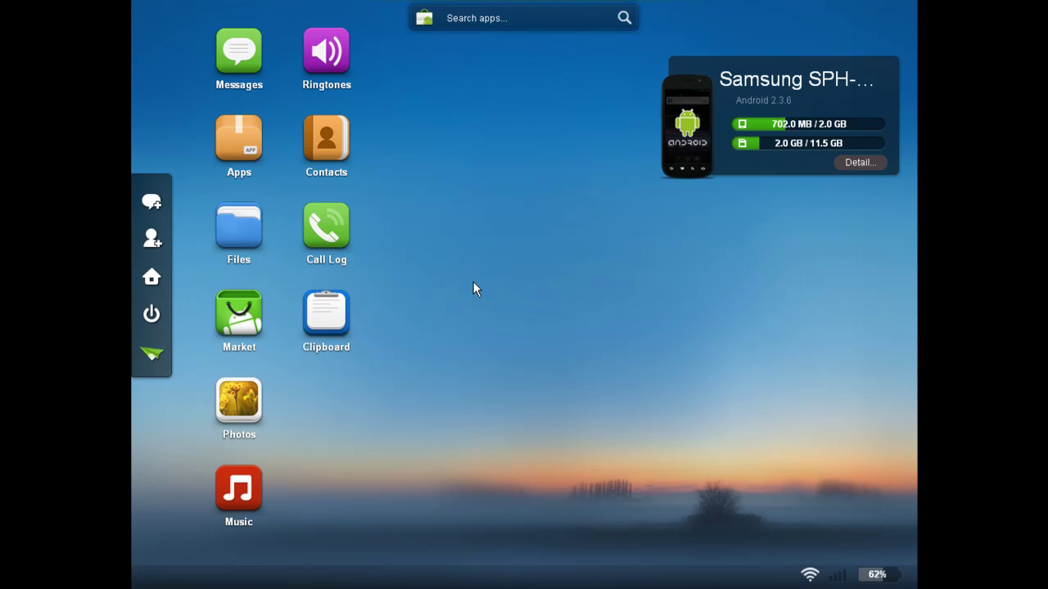
# Search the Android Market for airdroid, view the app's page, close it, and return to the full-screen AirDroid desktop
pyautogui.click(497, 19)
pyautogui.write('airdroid')
pyautogui.press('Return')
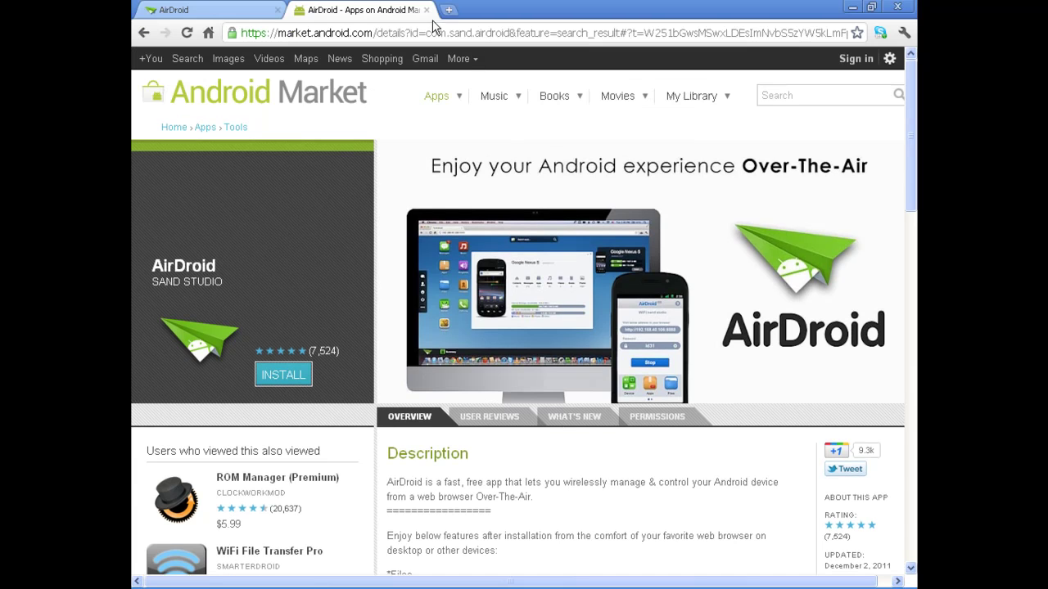
pyautogui.click(461, 26)
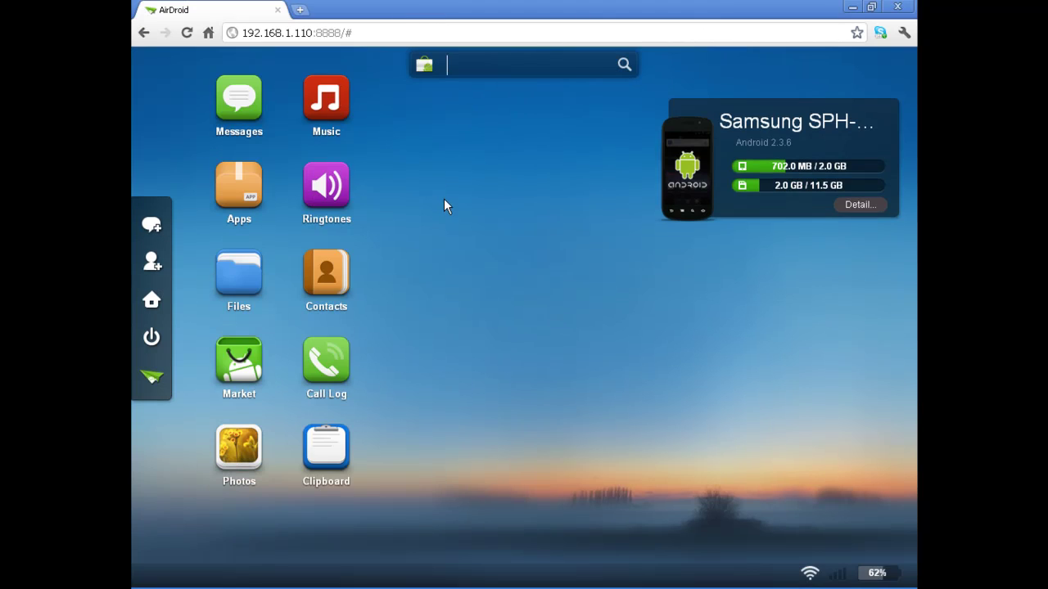
pyautogui.press('F11')
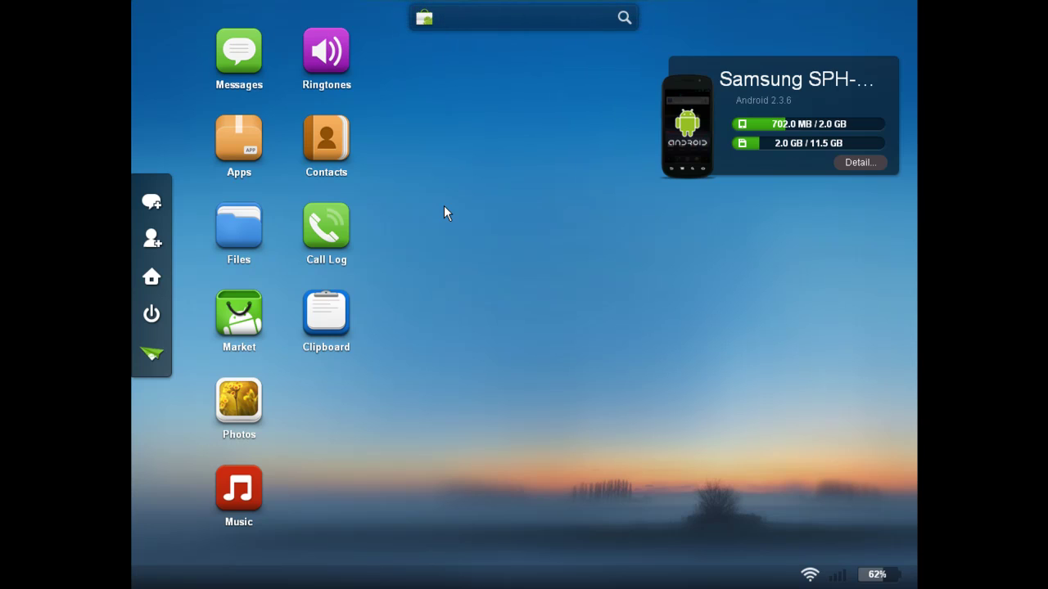
# Exit the AirDroid session and leave the browser's full-screen mode
pyautogui.click(152, 319)
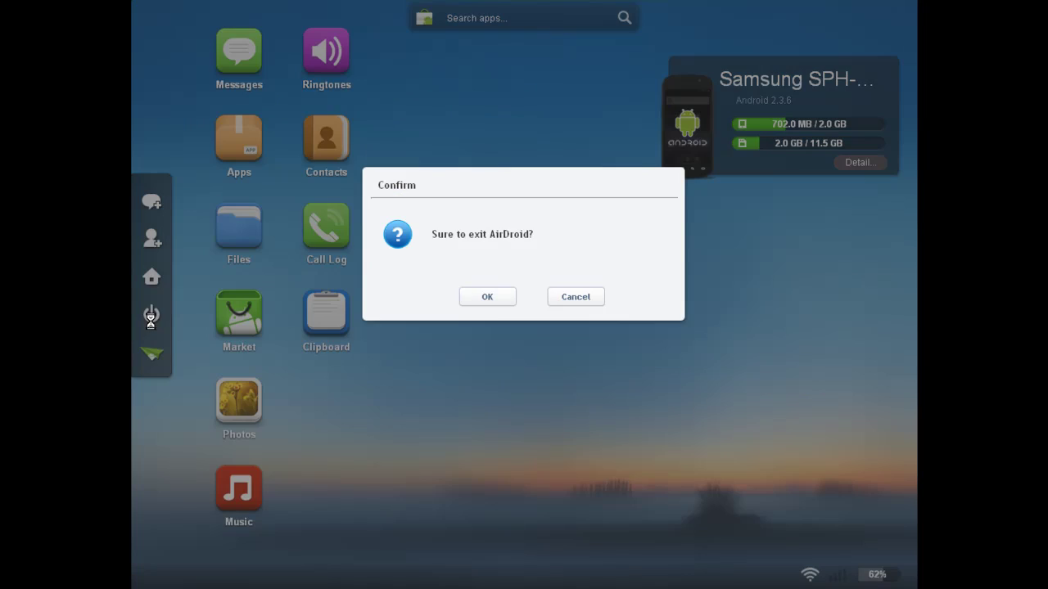
pyautogui.click(488, 302)
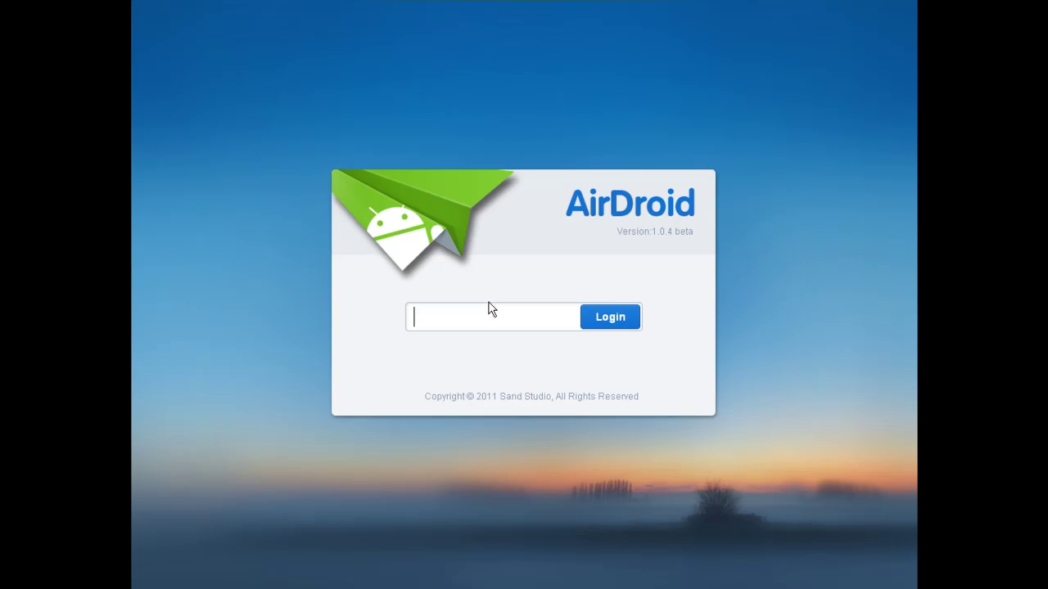
pyautogui.press('F11')
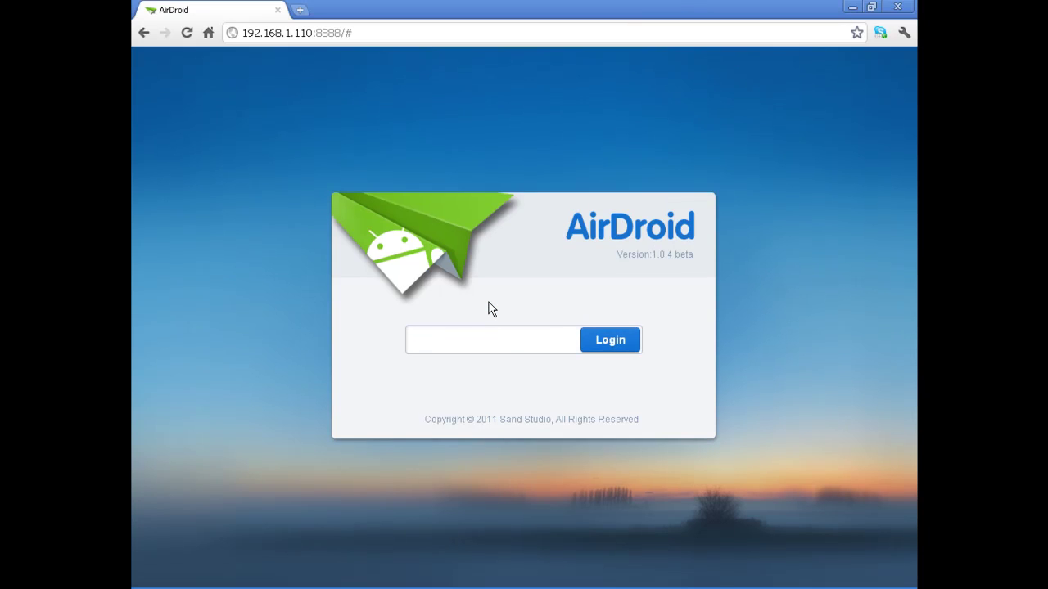